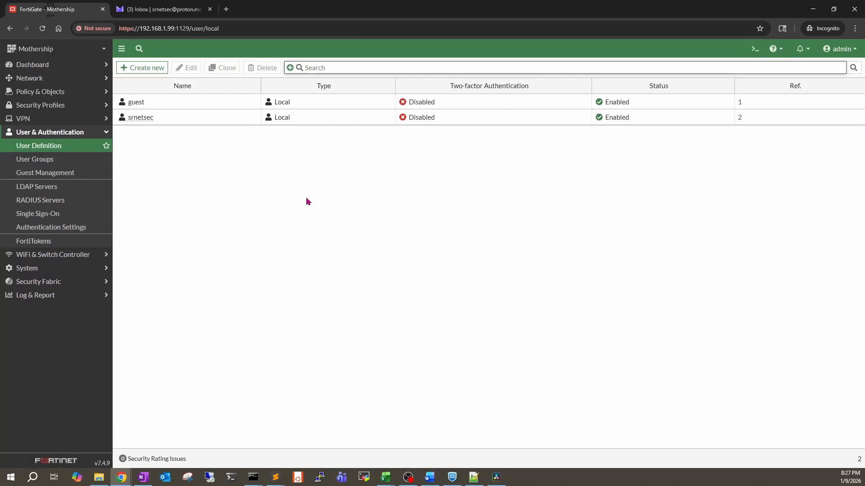
Open a CLI console, show the full configuration of system email-server, and exit back to the main prompt.
{"action": "left_click", "coordinate": [755, 48]}
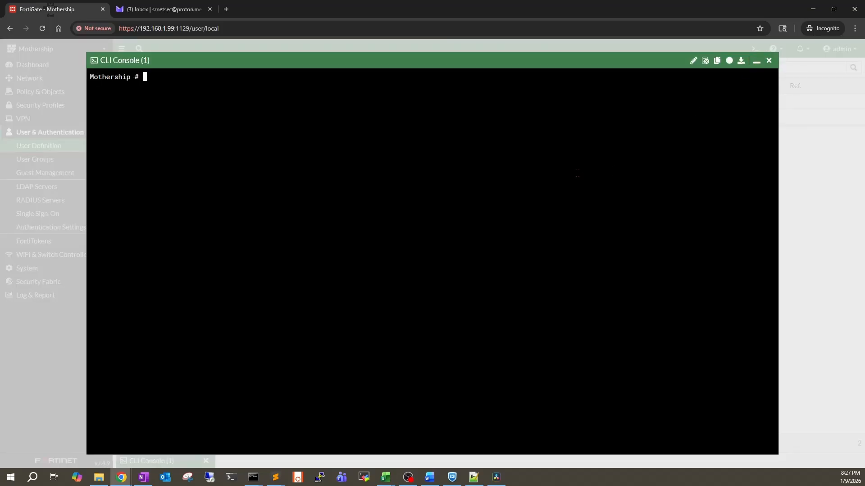
{"action": "type", "text": "config system email-server"}
{"action": "key", "text": "Return"}
{"action": "key", "text": "Return"}
{"action": "type", "text": "show full-configuration"}
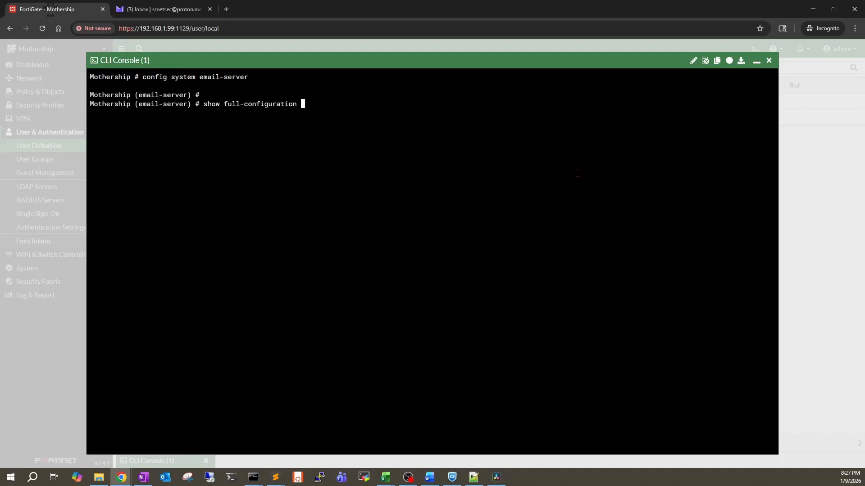
{"action": "key", "text": "Return"}
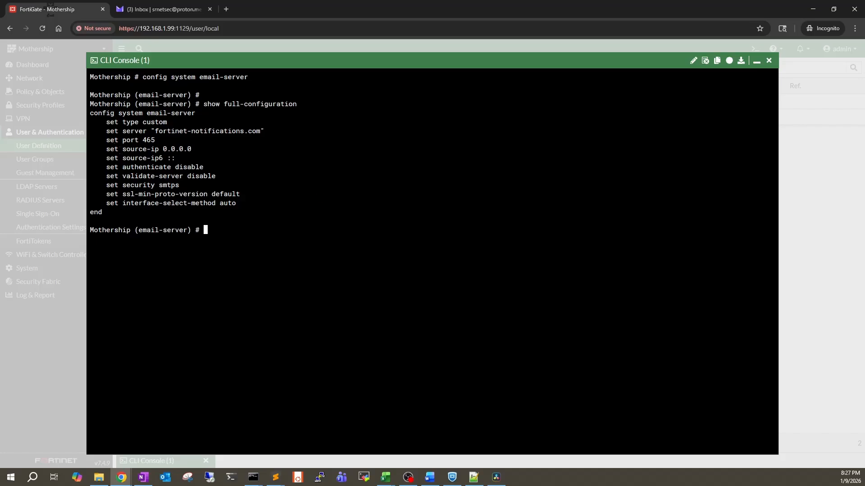
{"action": "left_click_drag", "start_coordinate": [123, 105], "coordinate": [195, 213]}
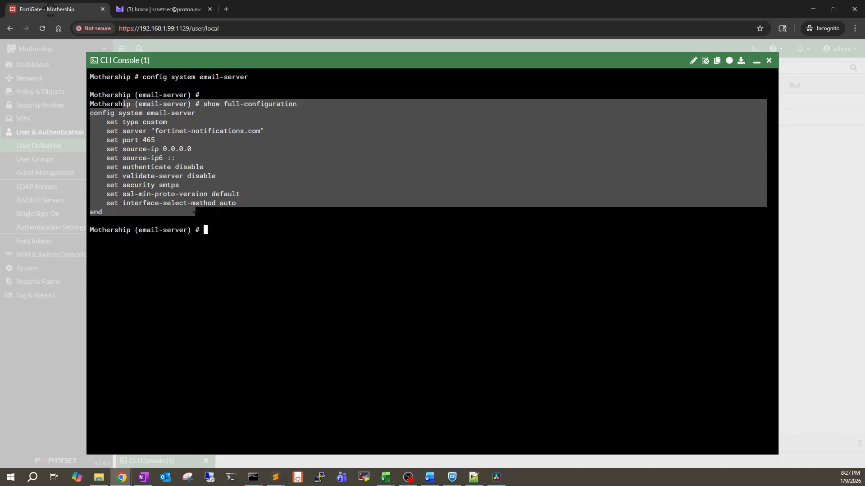
{"action": "left_click", "coordinate": [178, 215]}
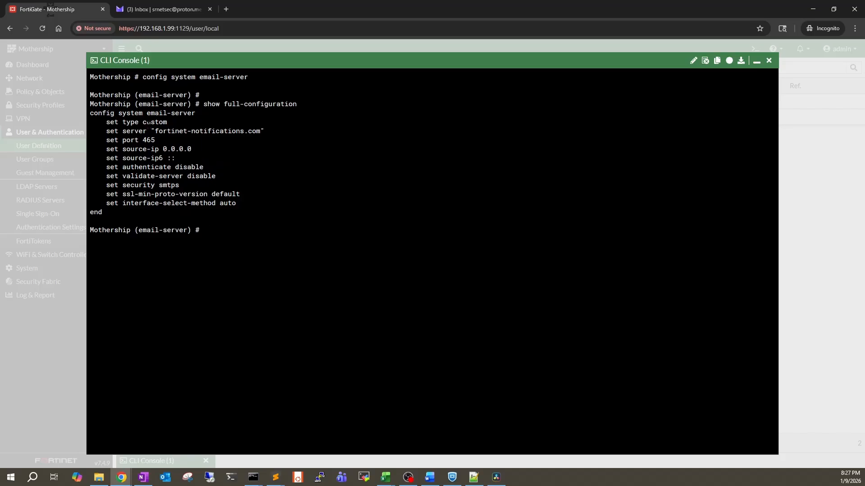
{"action": "type", "text": "end"}
{"action": "key", "text": "Return"}
{"action": "key", "text": "Return"}
{"action": "key", "text": "Return"}
{"action": "key", "text": "Return"}
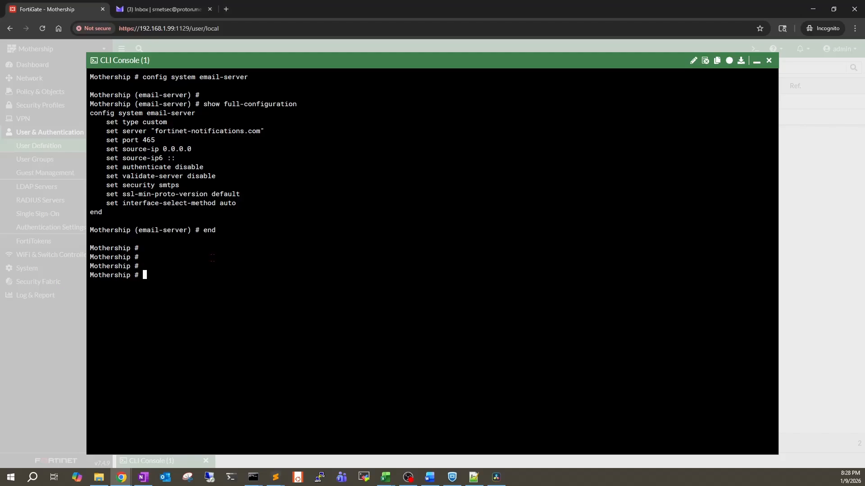
Enter the system global configuration and set two-factor-email-expiry to 300.
{"action": "type", "text": "config system global"}
{"action": "key", "text": "Return"}
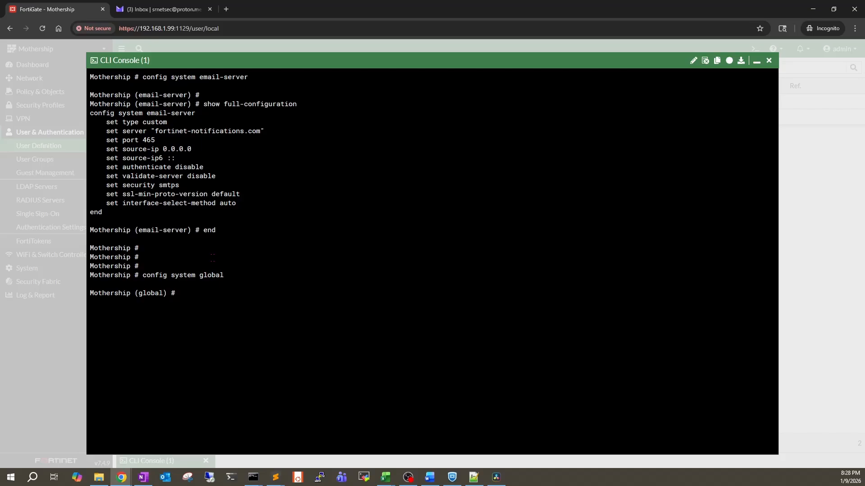
{"action": "type", "text": "set two"}
{"action": "key", "text": "Tab"}
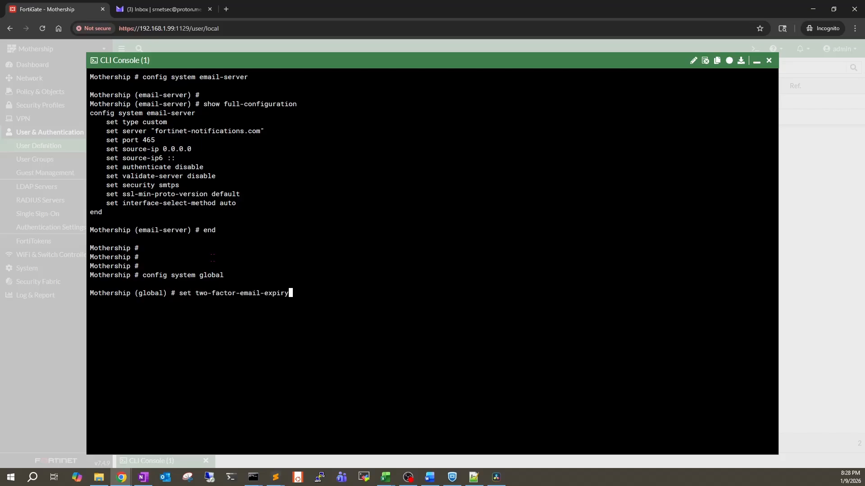
{"action": "type", "text": "300"}
{"action": "key", "text": "Return"}
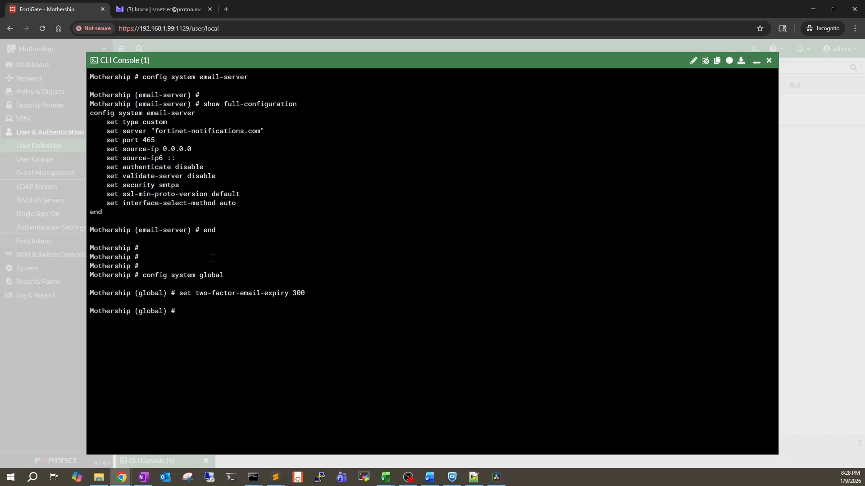
Set remoteauthtimeout to 300 and end the global configuration to save it.
{"action": "type", "text": "set re"}
{"action": "key", "text": "Tab"}
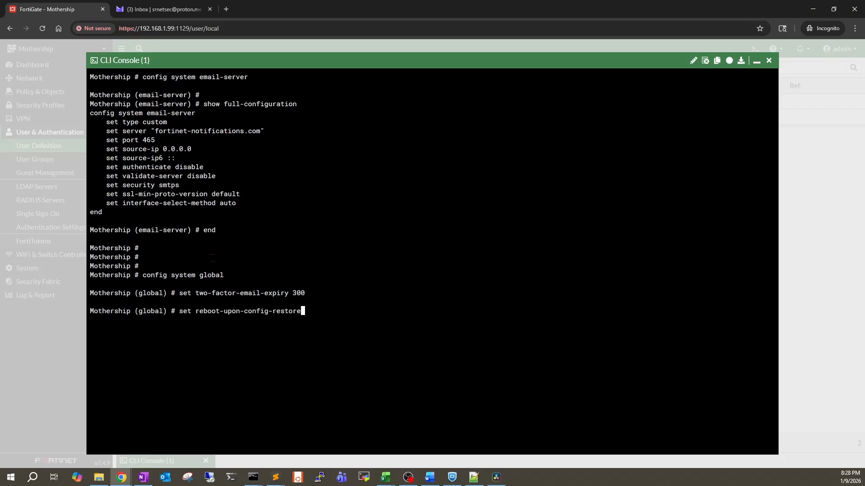
{"action": "key", "text": "Tab"}
{"action": "key", "text": "Tab"}
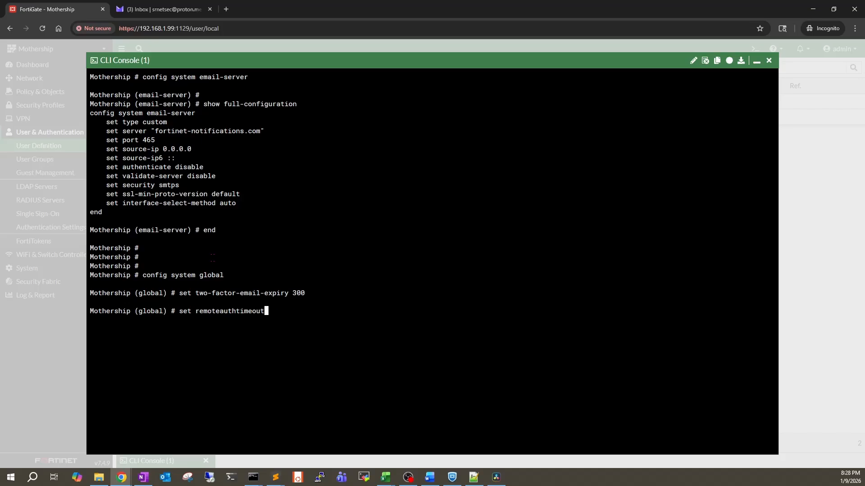
{"action": "type", "text": "300"}
{"action": "key", "text": "Return"}
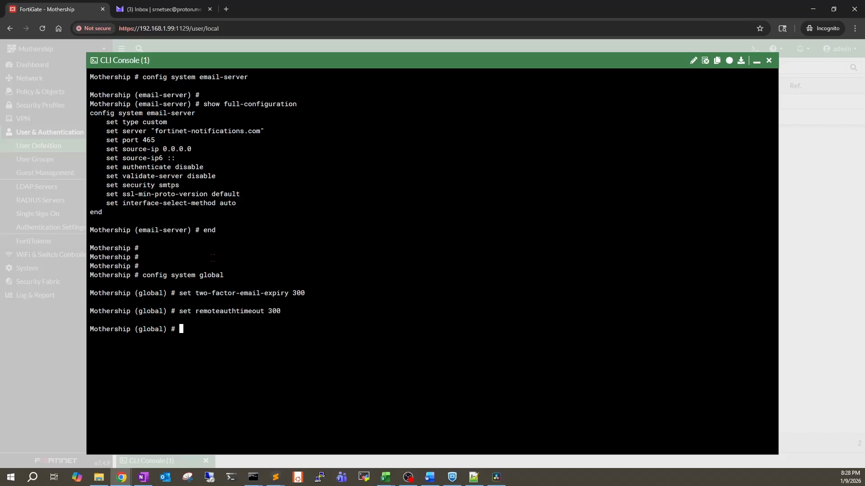
{"action": "type", "text": "end"}
{"action": "key", "text": "Return"}
{"action": "key", "text": "alt+Tab"}
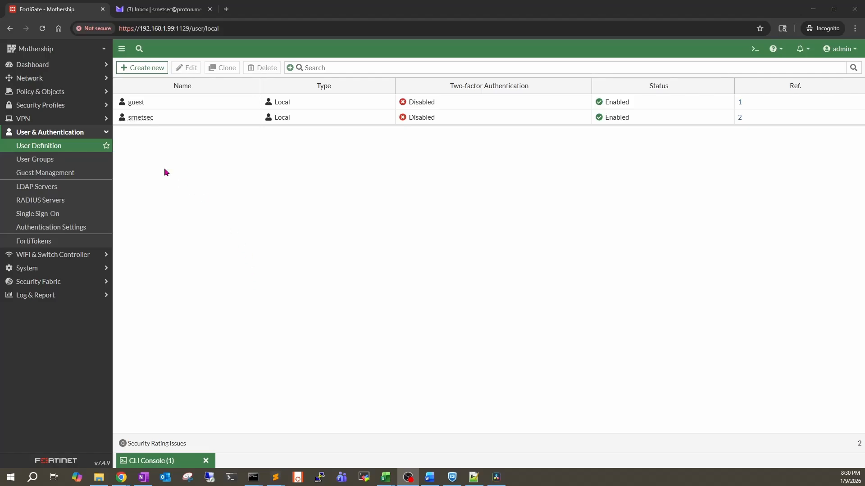
Open a new CLI console, enter the user local configuration, and show the local user entries.
{"action": "left_click", "coordinate": [754, 50]}
{"action": "type", "text": "c"}
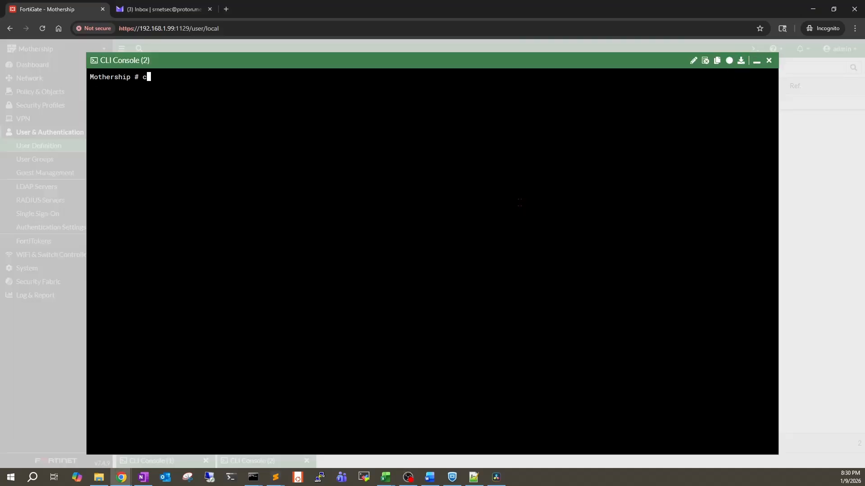
{"action": "type", "text": "onfig user local"}
{"action": "key", "text": "Return"}
{"action": "type", "text": "show"}
{"action": "key", "text": "Return"}
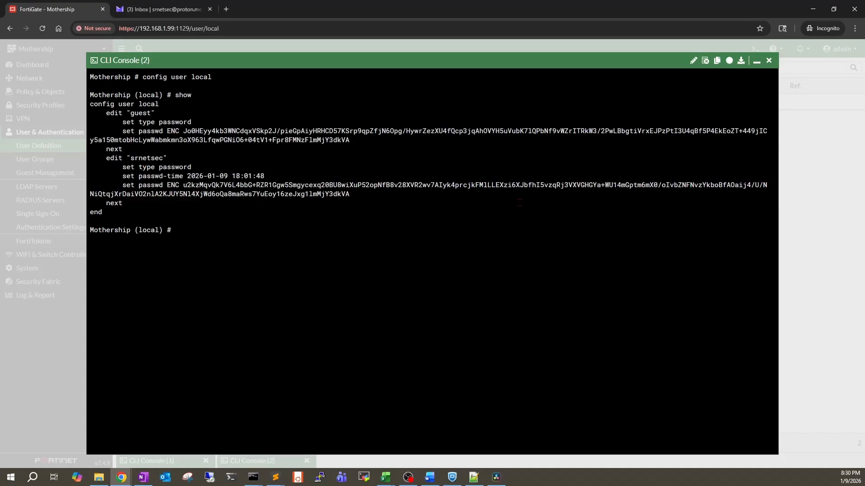
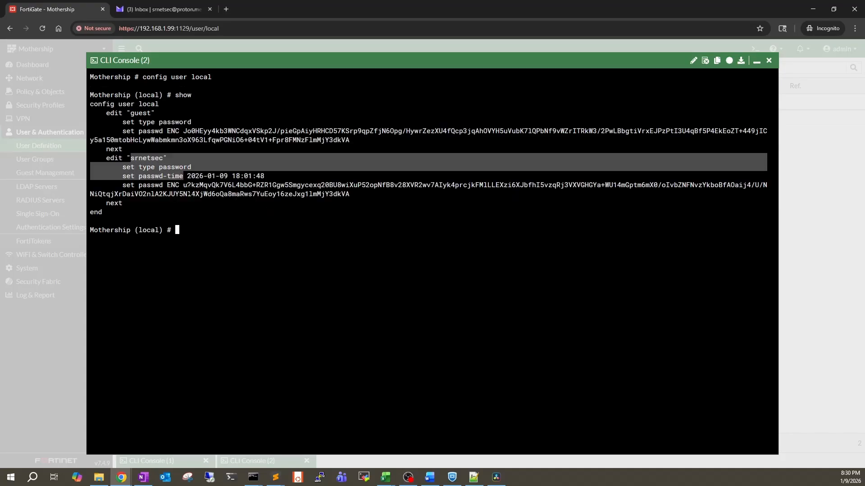
Edit the local user srnetsec and set its email-to address to the user's e-mail address.
{"action": "left_click", "coordinate": [199, 206]}
{"action": "type", "text": "edit srnetsec"}
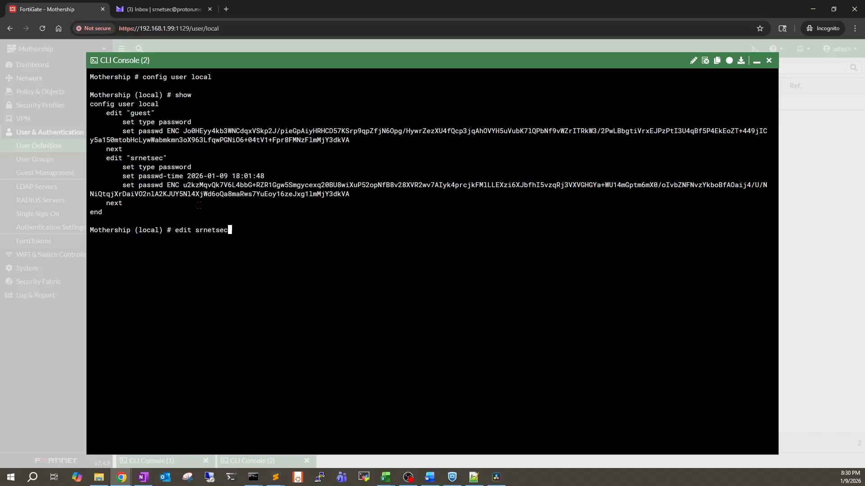
{"action": "key", "text": "Return"}
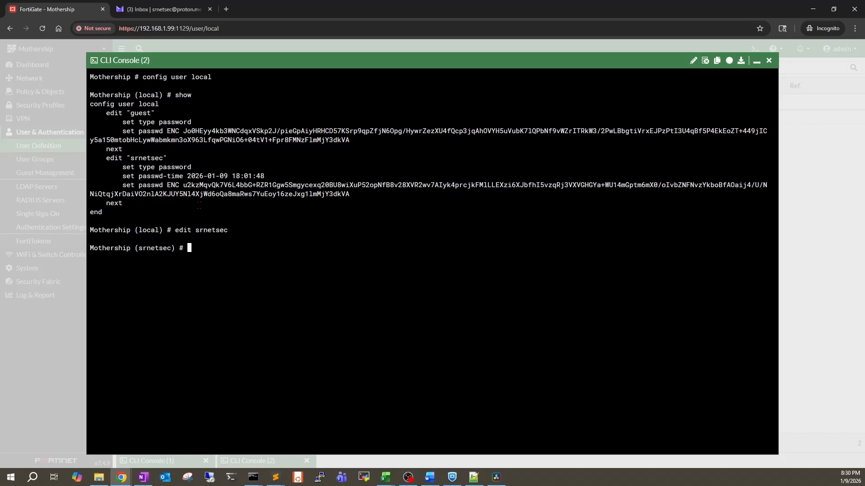
{"action": "type", "text": "set email-to"}
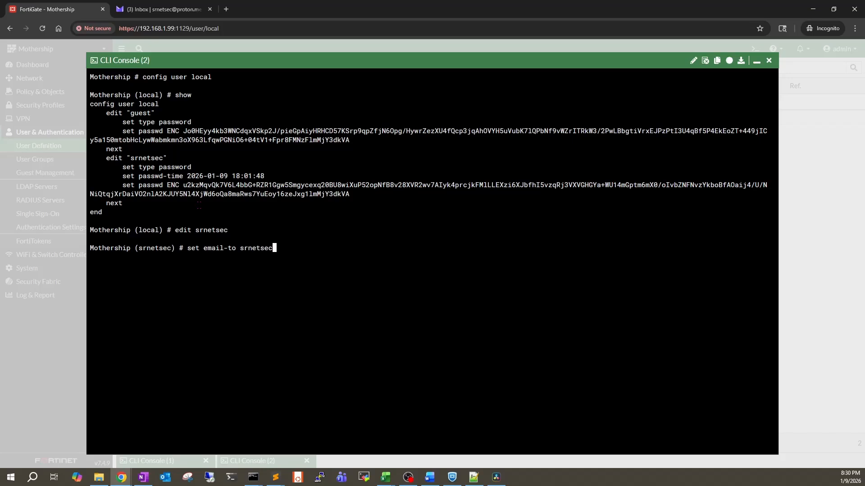
{"action": "key", "text": "Return"}
Set the user's two-factor method to email and end the user configuration to save it.
{"action": "type", "text": "set two-factor "}
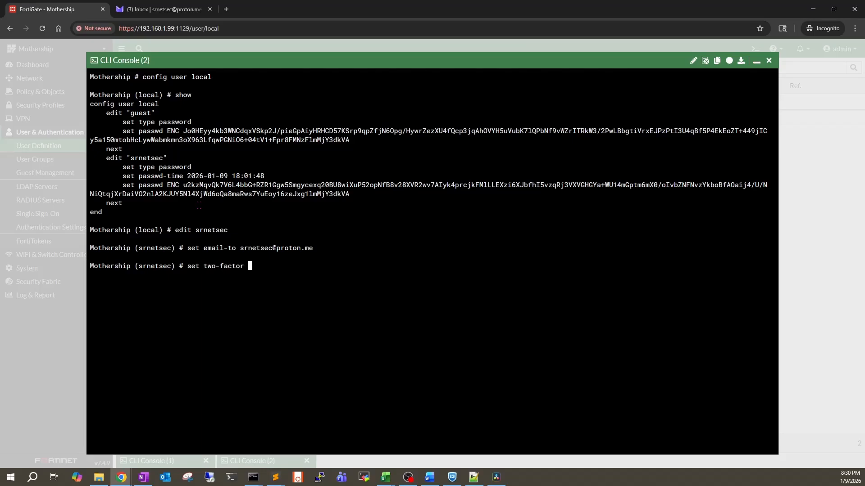
{"action": "type", "text": "email"}
{"action": "key", "text": "Return"}
{"action": "type", "text": "end"}
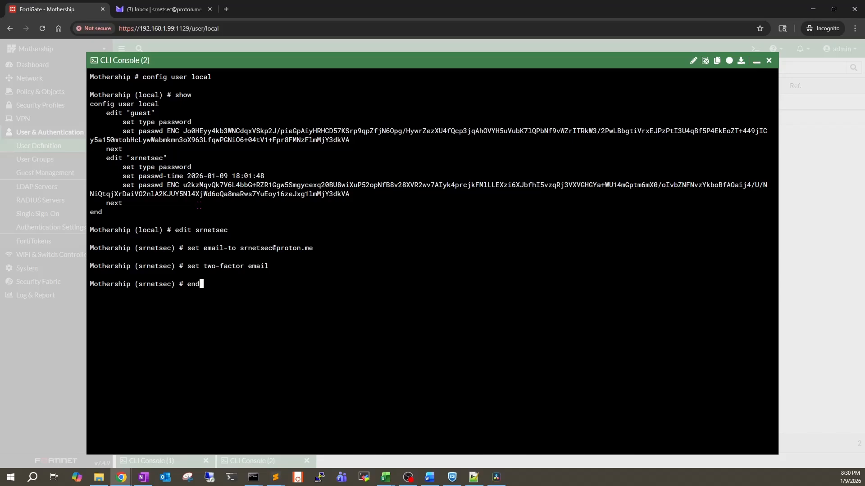
{"action": "key", "text": "Return"}
Show the configuration of local user srnetsec, check its two-factor and email-to lines, and review the refreshed User Definition list.
{"action": "type", "text": "show "}
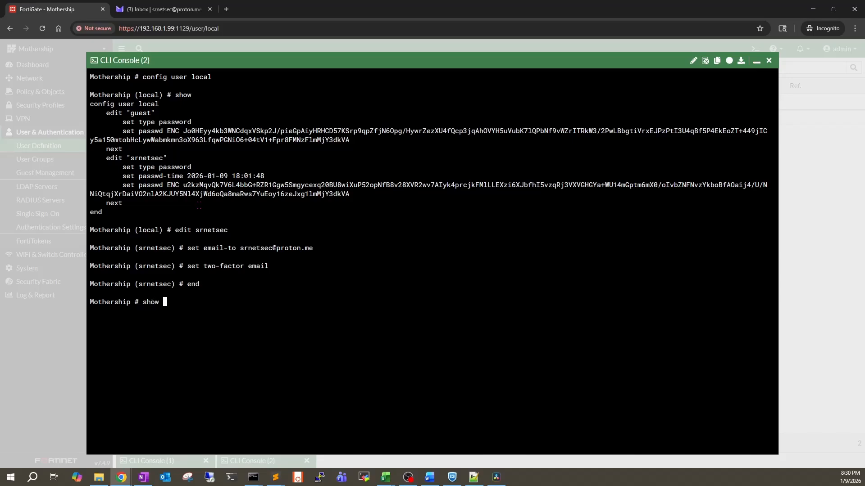
{"action": "type", "text": "s"}
{"action": "type", "text": "ser local srnetsec"}
{"action": "key", "text": "Return"}
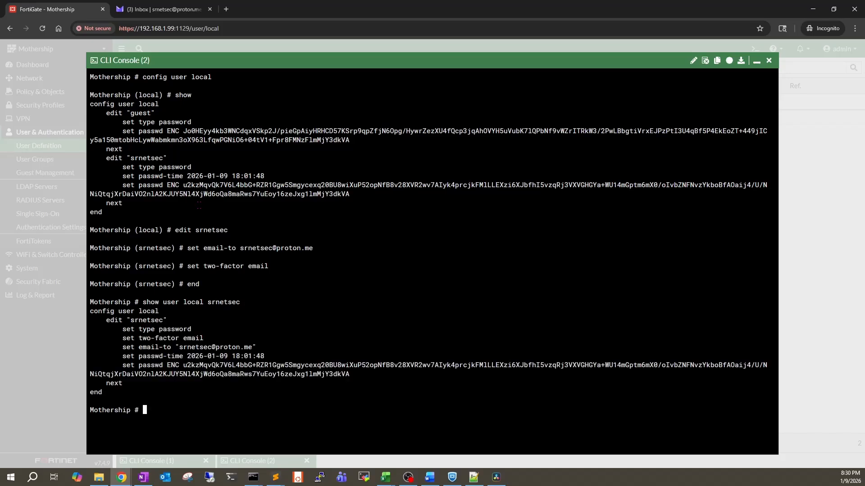
{"action": "left_click_drag", "start_coordinate": [138, 338], "coordinate": [209, 338]}
{"action": "left_click", "coordinate": [207, 338]}
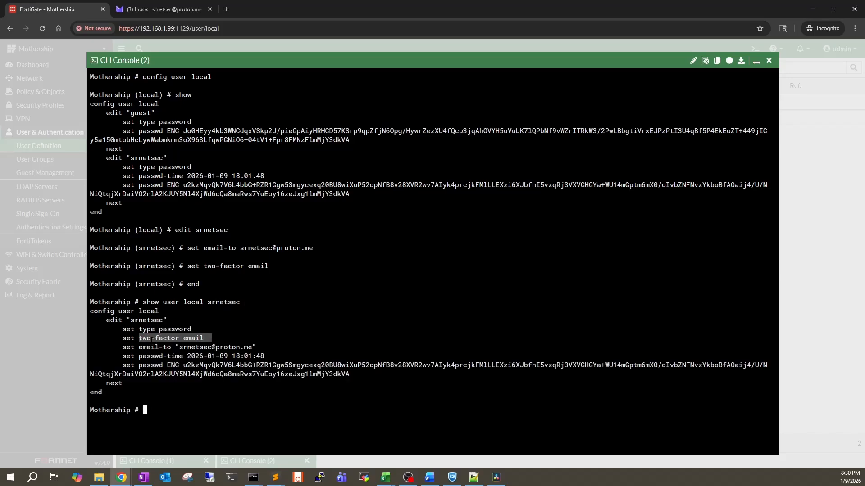
{"action": "left_click_drag", "start_coordinate": [130, 347], "coordinate": [297, 347]}
{"action": "left_click", "coordinate": [297, 347]}
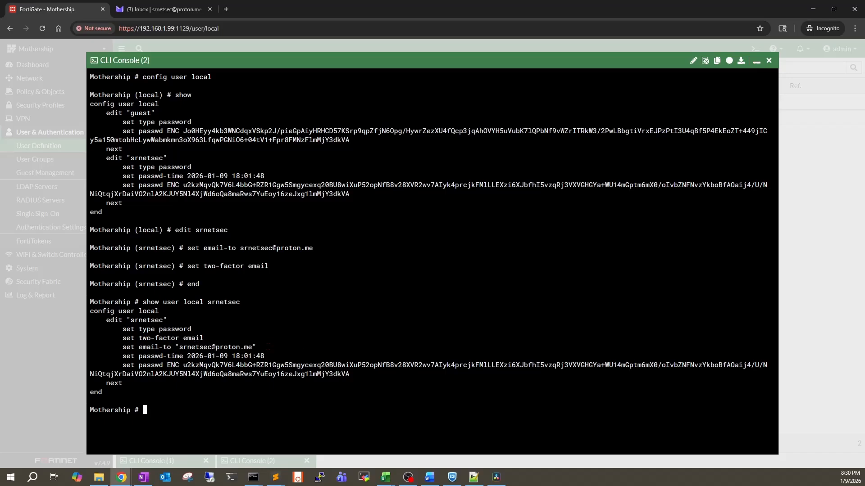
{"action": "left_click_drag", "start_coordinate": [182, 347], "coordinate": [277, 347]}
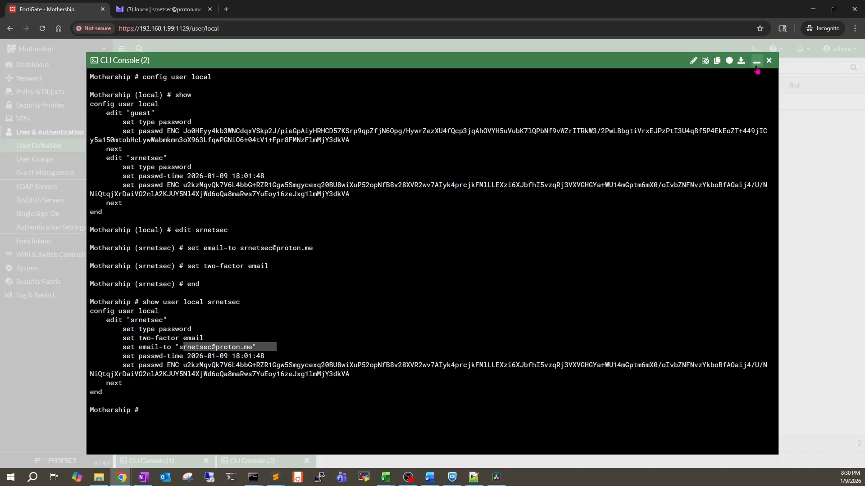
{"action": "left_click", "coordinate": [757, 60]}
{"action": "left_click", "coordinate": [77, 150]}
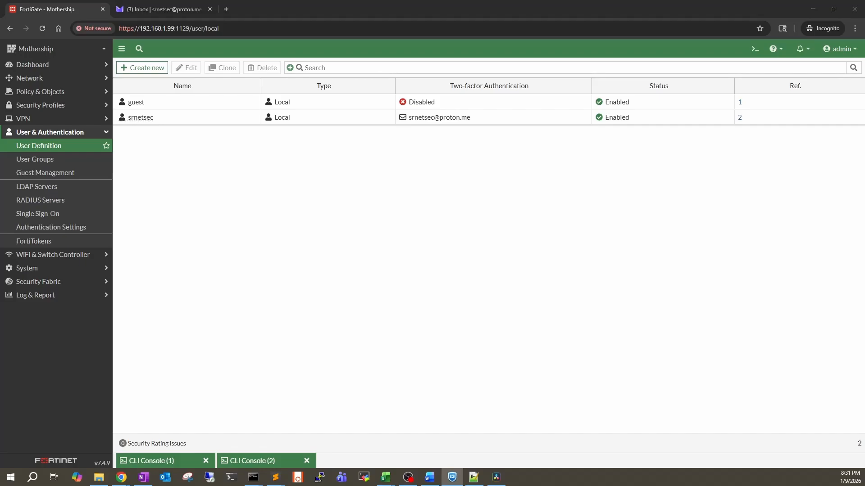
In FortiClient VPN, enter the account password for user srnetsec and connect to the 90G-ipsec VPN.
{"action": "left_click_drag", "start_coordinate": [276, 130], "coordinate": [440, 96]}
{"action": "left_click", "coordinate": [456, 301]}
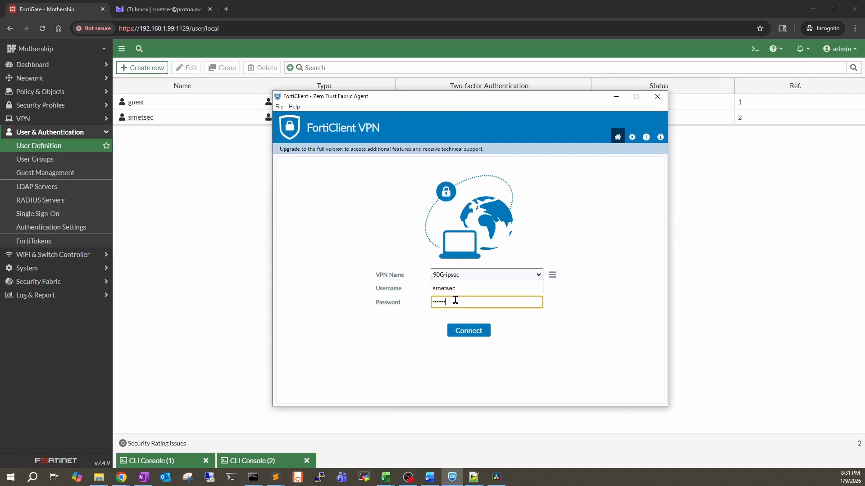
{"action": "key", "text": "Return"}
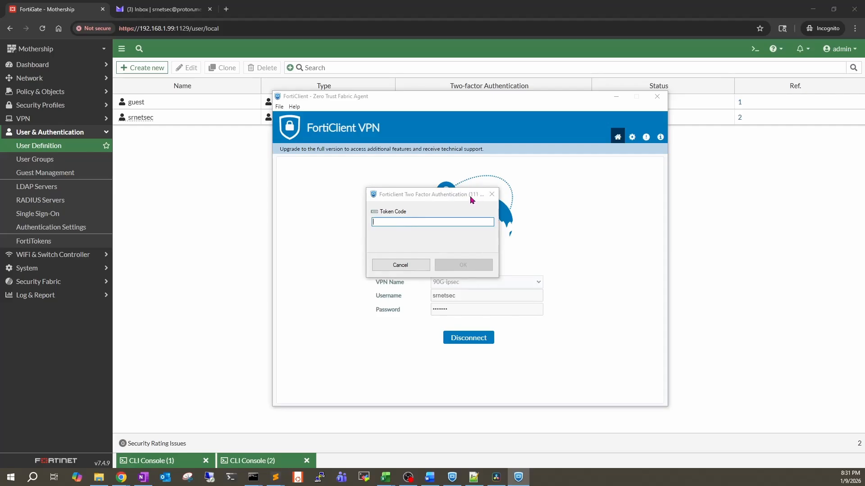
Switch to the Proton Mail inbox, refresh it, and open the AuthCode message from Fortinet notifications.
{"action": "left_click", "coordinate": [162, 9]}
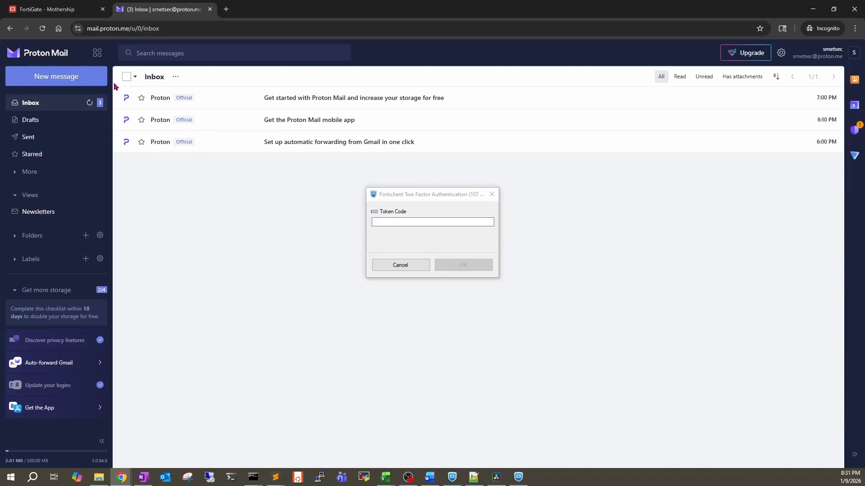
{"action": "left_click", "coordinate": [90, 104]}
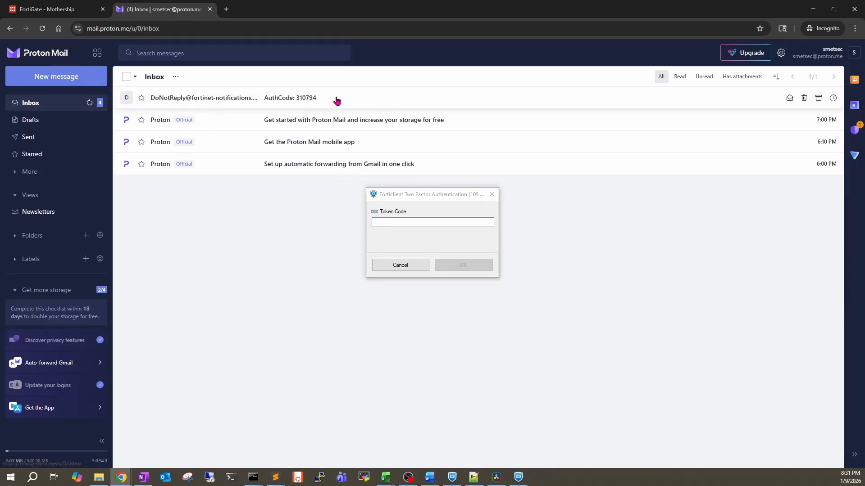
{"action": "left_click", "coordinate": [320, 102]}
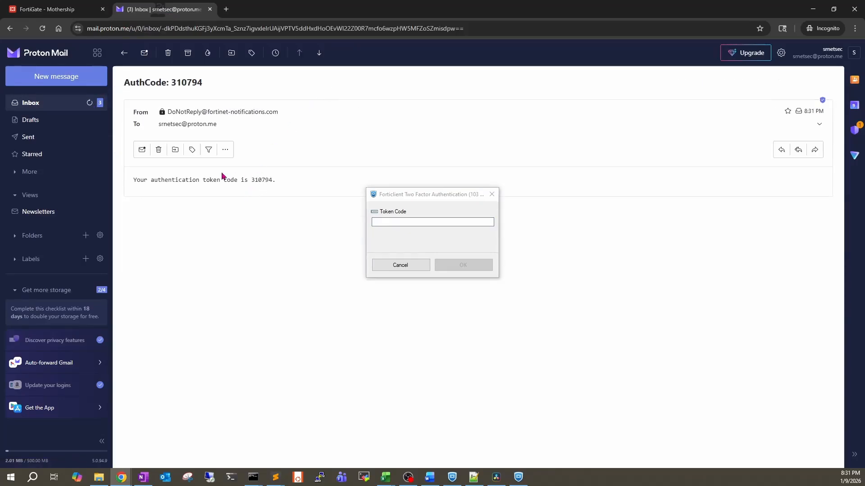
Copy the token code from the e-mail, submit it in FortiClient's Token Code prompt, and view the VPN connection status.
{"action": "left_click_drag", "start_coordinate": [272, 180], "coordinate": [251, 180]}
{"action": "key", "text": "ctrl+c"}
{"action": "left_click", "coordinate": [437, 221]}
{"action": "key", "text": "ctrl+v"}
{"action": "left_click", "coordinate": [473, 266]}
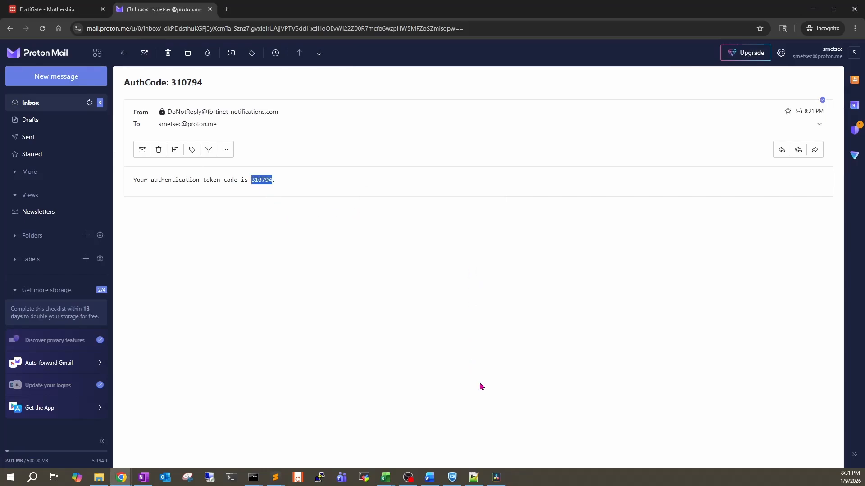
{"action": "left_click", "coordinate": [453, 478]}
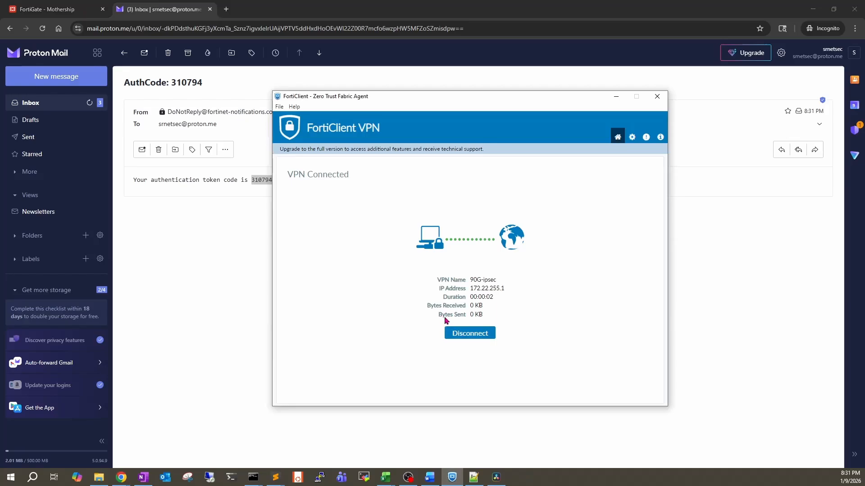
Open the FortiGate login page at 192.168.27.1:1129 in a new browser tab.
{"action": "left_click", "coordinate": [235, 12]}
{"action": "left_click", "coordinate": [226, 10]}
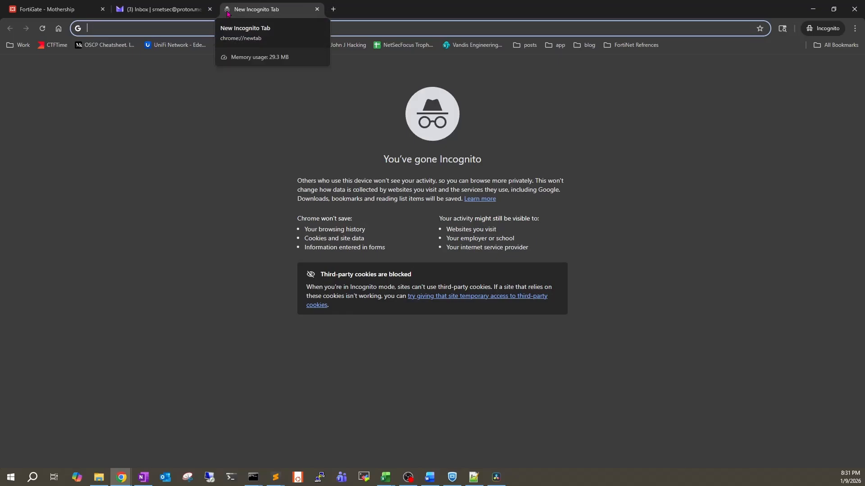
{"action": "type", "text": "192."}
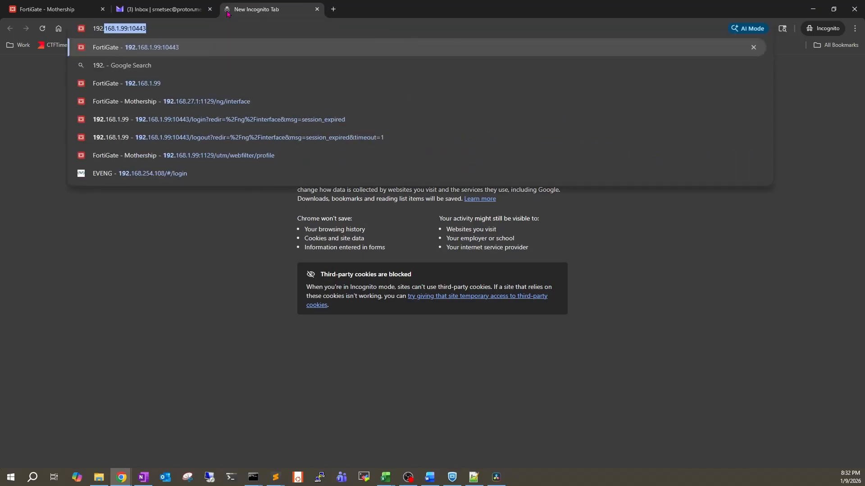
{"action": "type", "text": "168.27"}
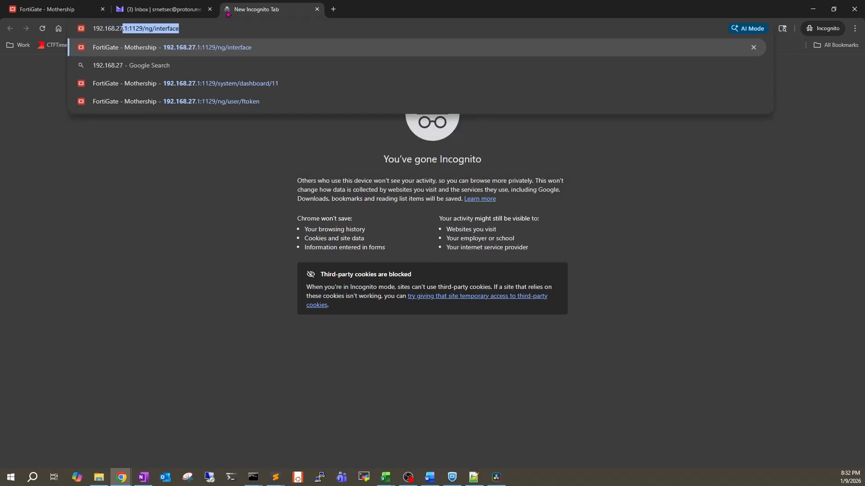
{"action": "key", "text": "Return"}
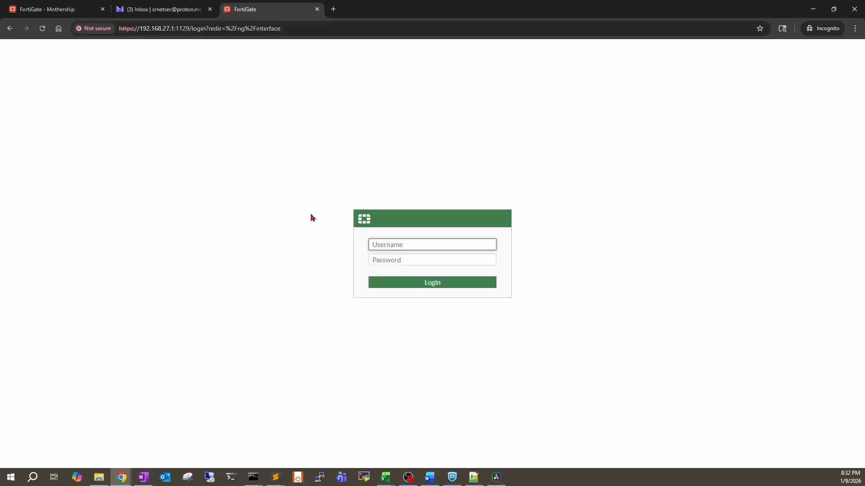
Log in to the FortiGate as admin with the account password.
{"action": "type", "text": "admin"}
{"action": "key", "text": "Tab"}
{"action": "type", "text": "•••••••"}
{"action": "key", "text": "Return"}
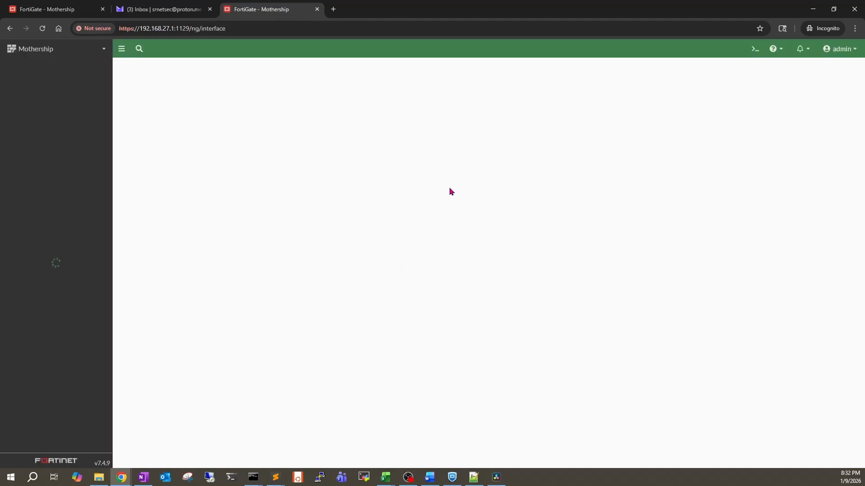
Open the IPsec Monitor dashboard to check the dial-up VPN tunnel.
{"action": "left_click", "coordinate": [50, 64]}
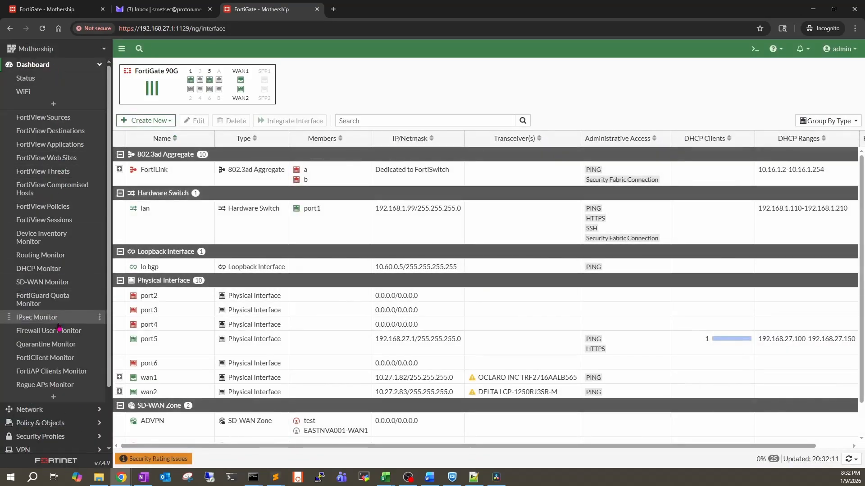
{"action": "left_click", "coordinate": [62, 319]}
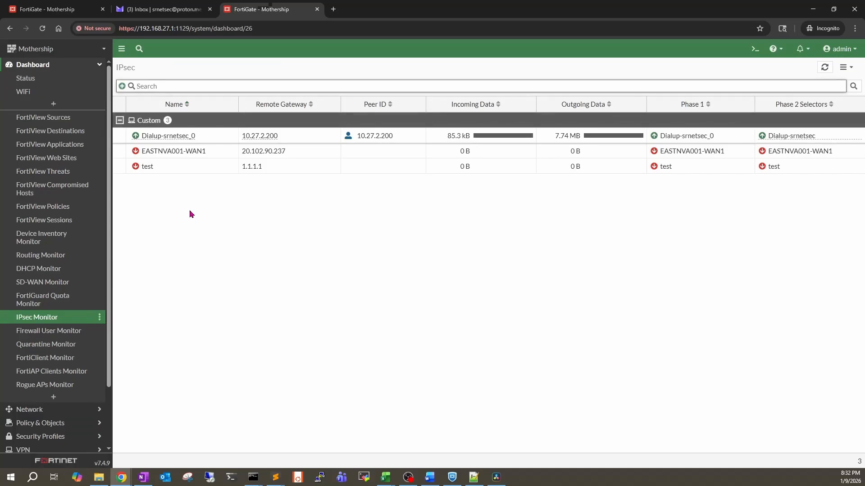
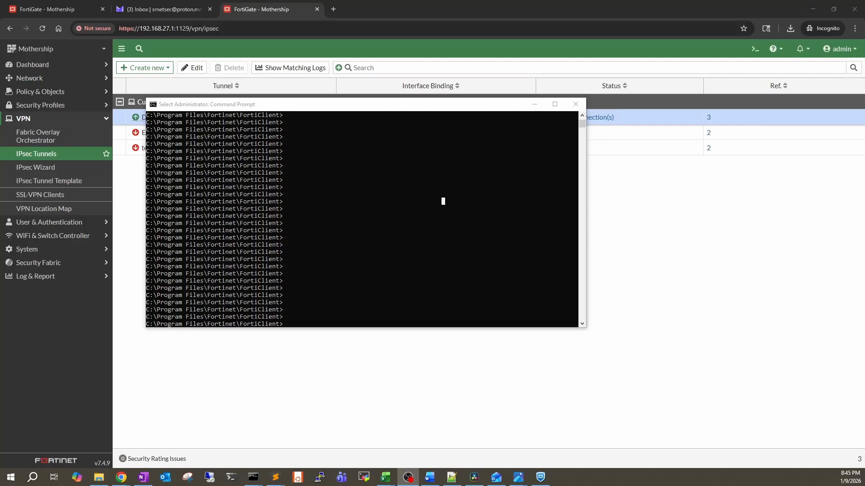
{"action": "key", "text": "alt+Tab"}
{"action": "key", "text": "alt+Tab"}
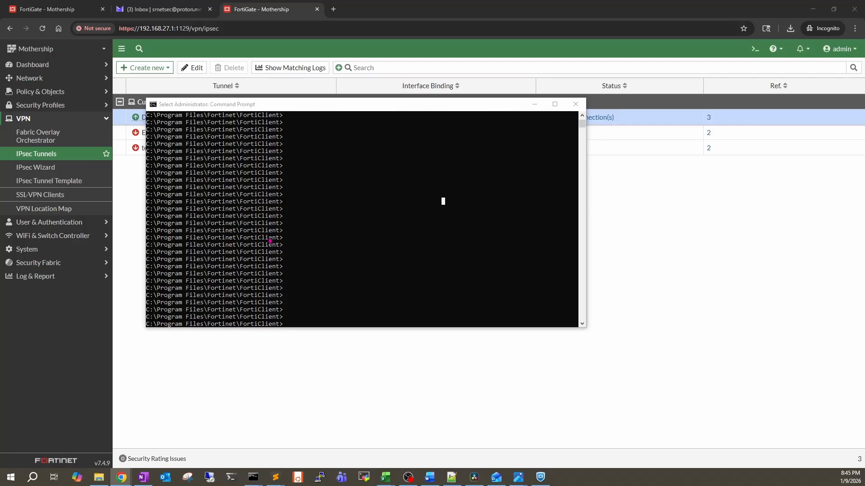
{"action": "left_click", "coordinate": [158, 224]}
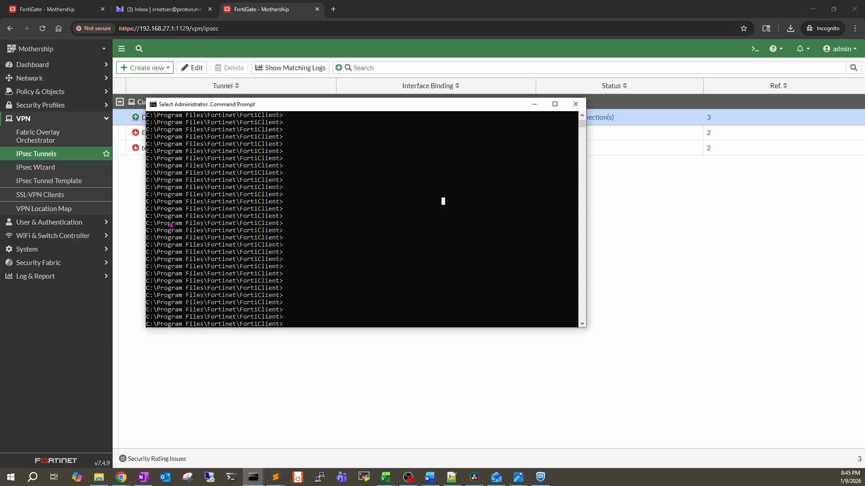
{"action": "left_click_drag", "start_coordinate": [168, 224], "coordinate": [270, 226]}
{"action": "left_click", "coordinate": [320, 224]}
{"action": "key", "text": "alt+Tab"}
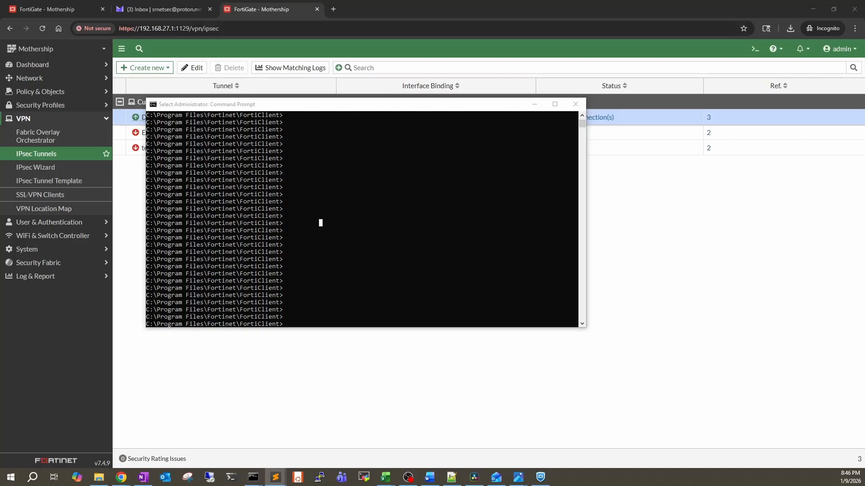
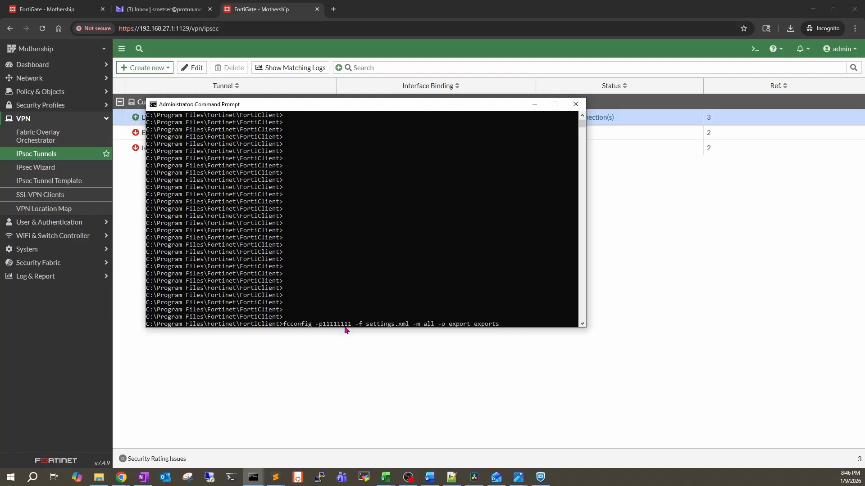
Switch to FortiClient and disconnect the active 90G-ipsec VPN connection.
{"action": "key", "text": "alt+Tab"}
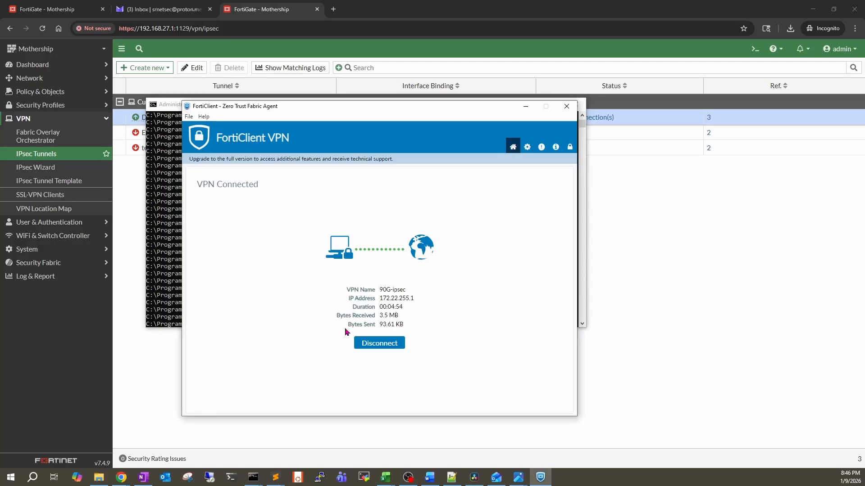
{"action": "left_click", "coordinate": [378, 343]}
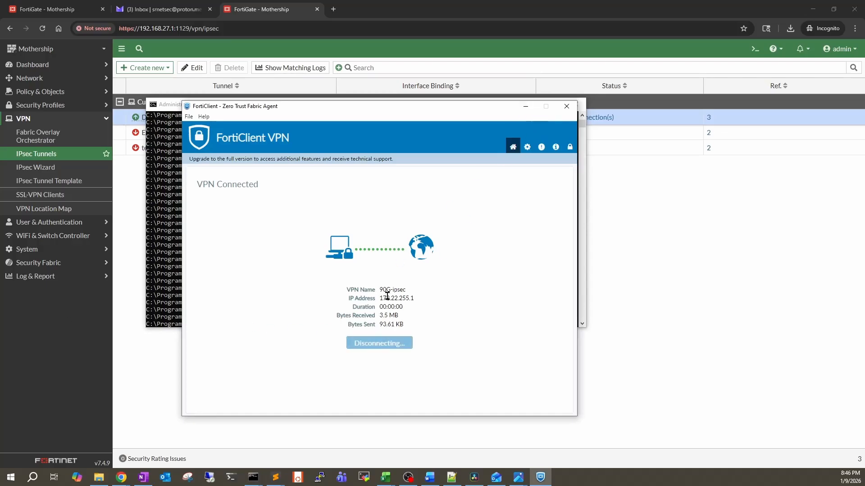
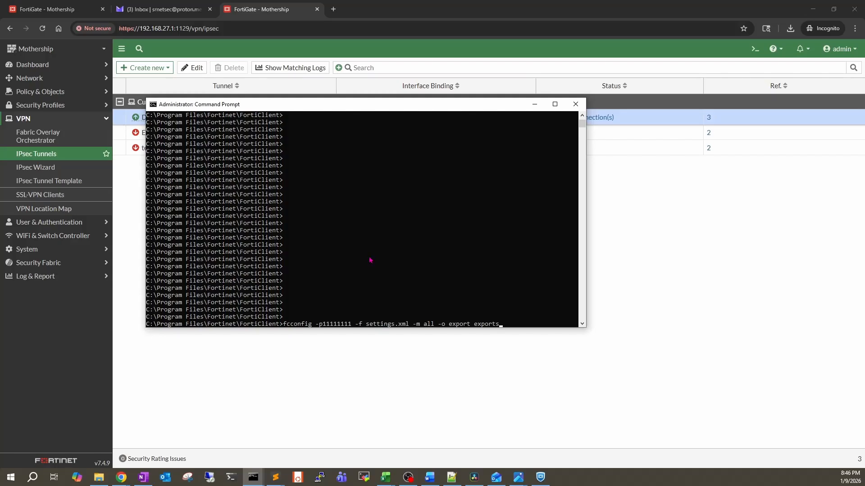
Run the prepared fcconfig command in Command Prompt to export the full FortiClient configuration to settings.xml.
{"action": "key", "text": "Return"}
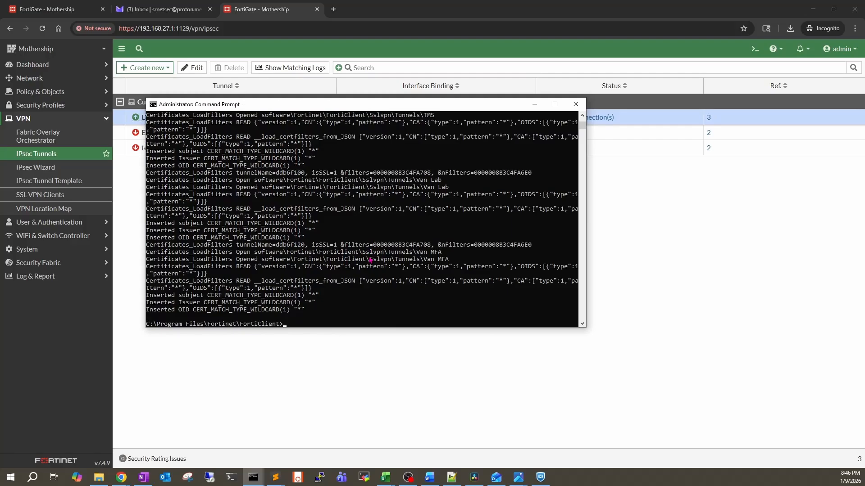
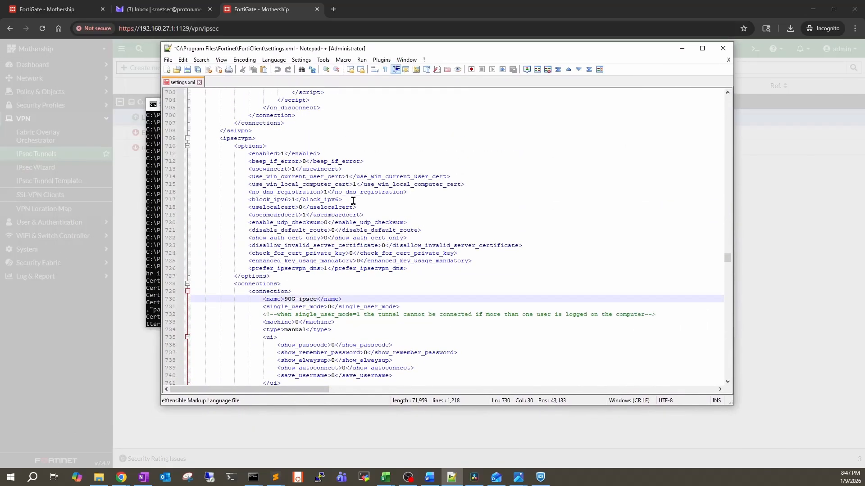
Find the 90G-ipsec connection in the ipsecvpn section of settings.xml and highlight the "90G-" part of its name.
{"action": "scroll", "coordinate": [353, 200], "scroll_direction": "down", "scroll_amount": 2}
{"action": "left_click_drag", "start_coordinate": [284, 253], "coordinate": [301, 254]}
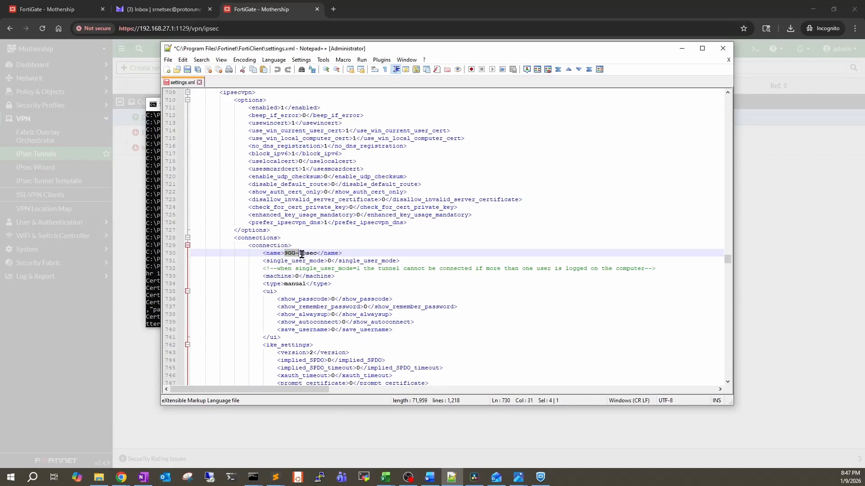
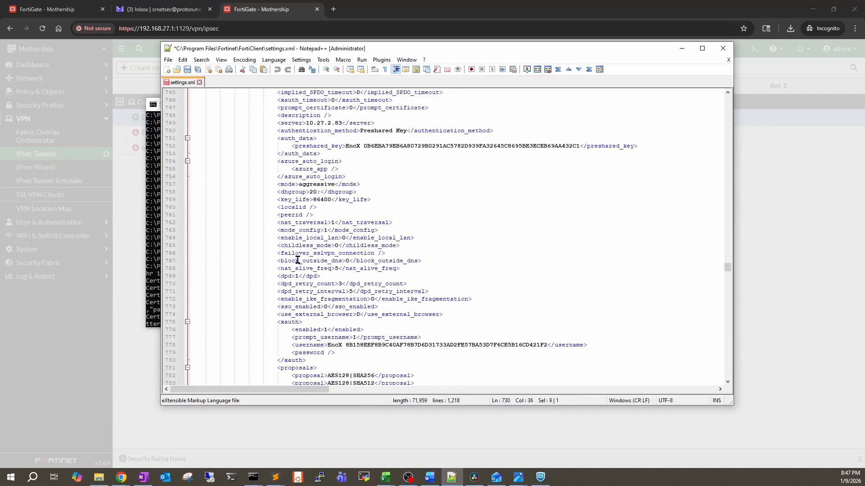
Examine the 90G-ipsec connection's XAuth, proposals and ipsec_settings remote_networks entries in settings.xml.
{"action": "scroll", "coordinate": [297, 260], "scroll_direction": "down", "scroll_amount": 5}
{"action": "scroll", "coordinate": [297, 259], "scroll_direction": "down", "scroll_amount": 2}
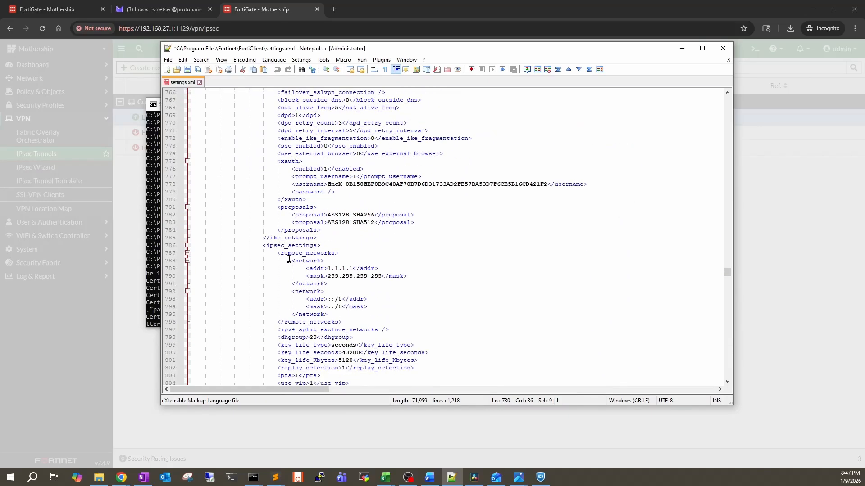
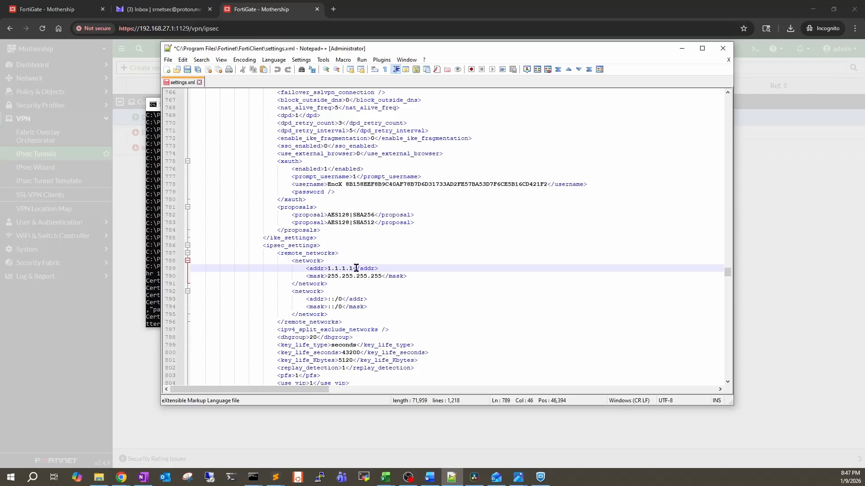
{"action": "left_click_drag", "start_coordinate": [354, 269], "coordinate": [332, 273]}
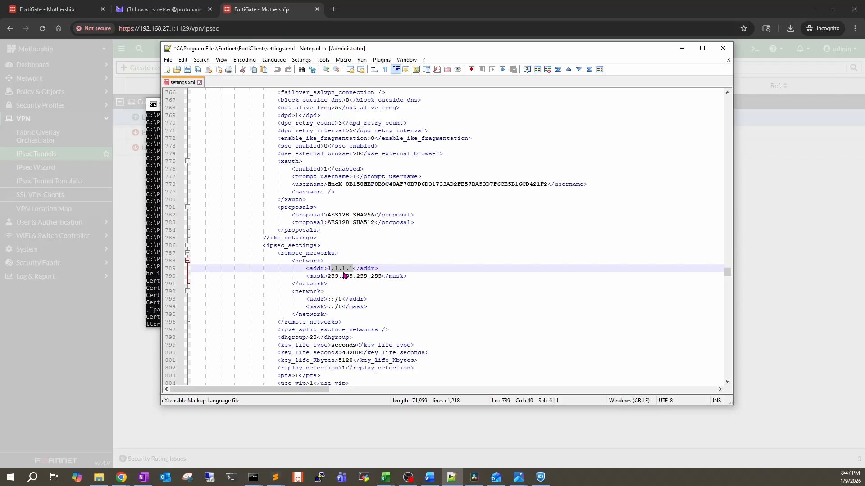
{"action": "left_click", "coordinate": [343, 269]}
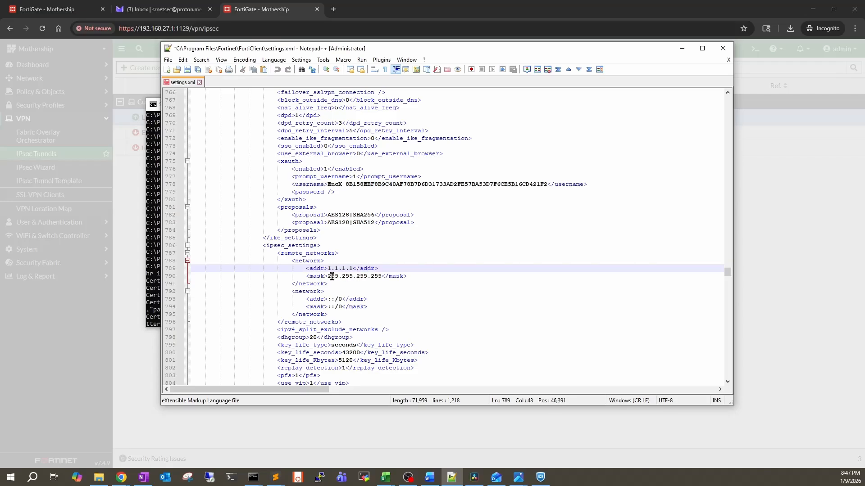
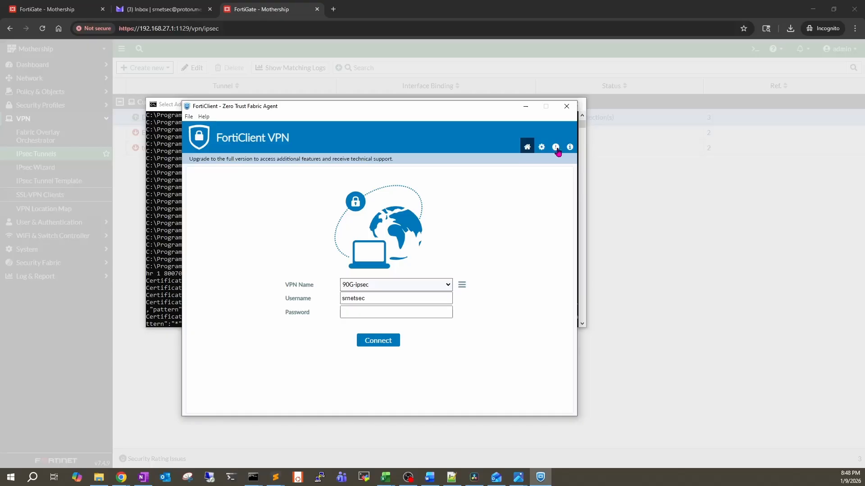
Start restoring a configuration from the FortiClient system settings.
{"action": "left_click", "coordinate": [570, 147]}
{"action": "left_click", "coordinate": [542, 149]}
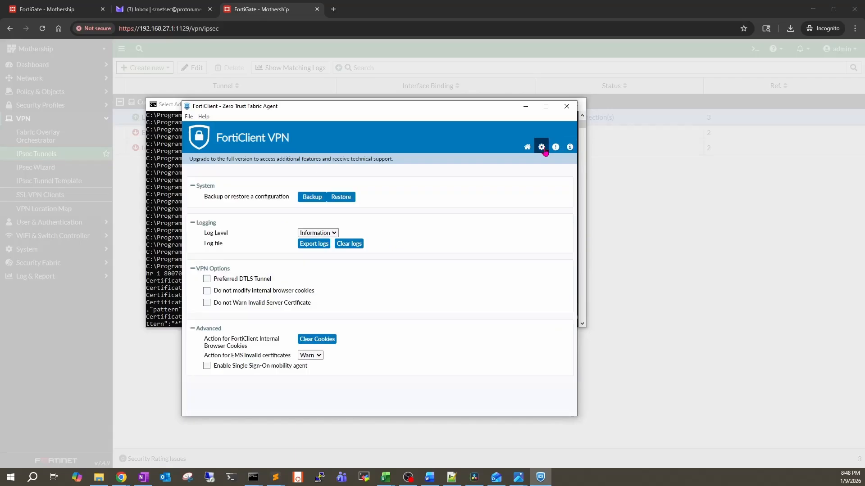
{"action": "left_click", "coordinate": [344, 199]}
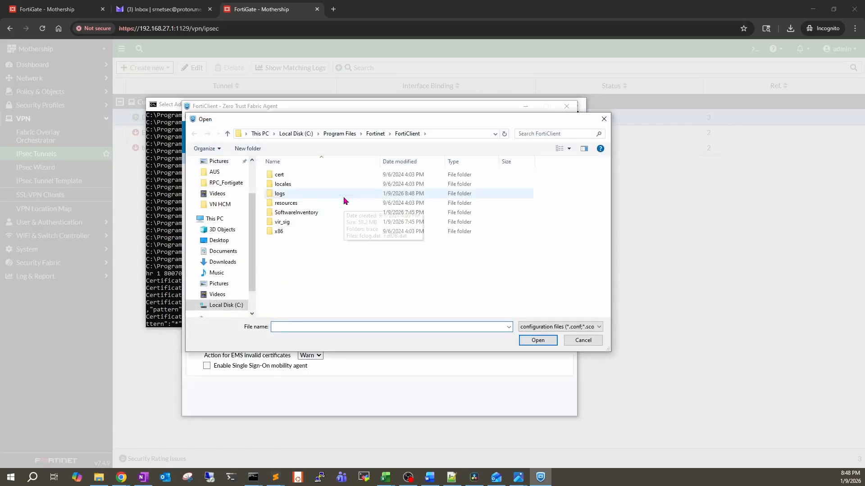
Show all file types in the FortiClient program folder and select settings.xml as the configuration file to restore.
{"action": "left_click", "coordinate": [566, 329]}
{"action": "left_click", "coordinate": [562, 343]}
{"action": "scroll", "coordinate": [359, 277], "scroll_direction": "down", "scroll_amount": 10}
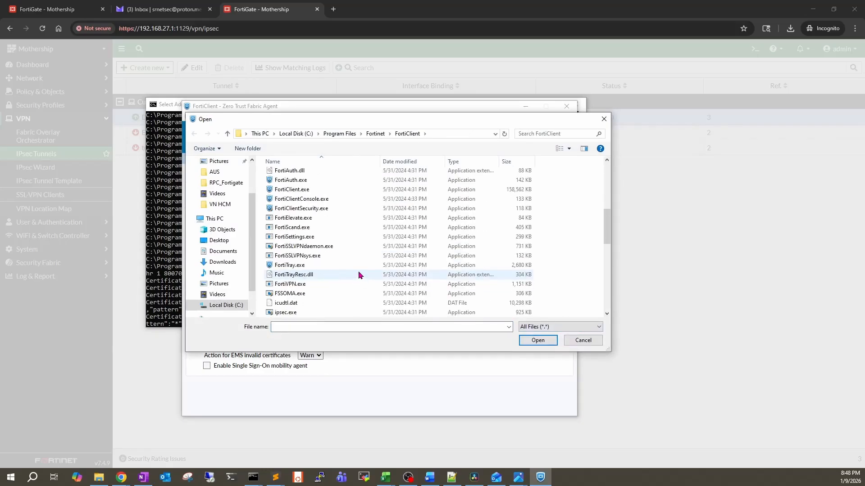
{"action": "scroll", "coordinate": [359, 274], "scroll_direction": "down", "scroll_amount": 2}
{"action": "scroll", "coordinate": [359, 272], "scroll_direction": "down", "scroll_amount": 5}
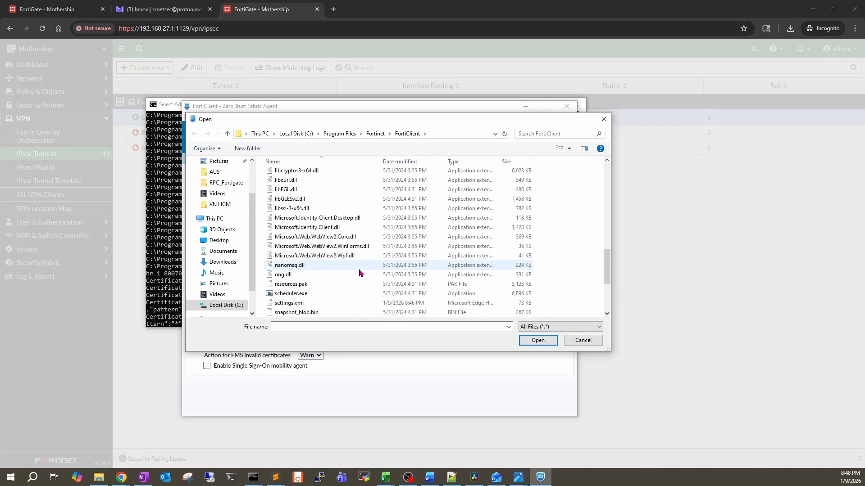
{"action": "left_click", "coordinate": [351, 274]}
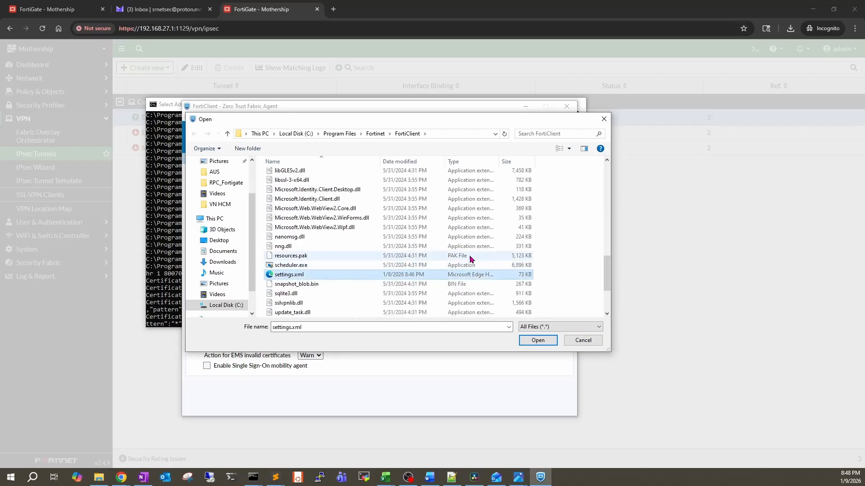
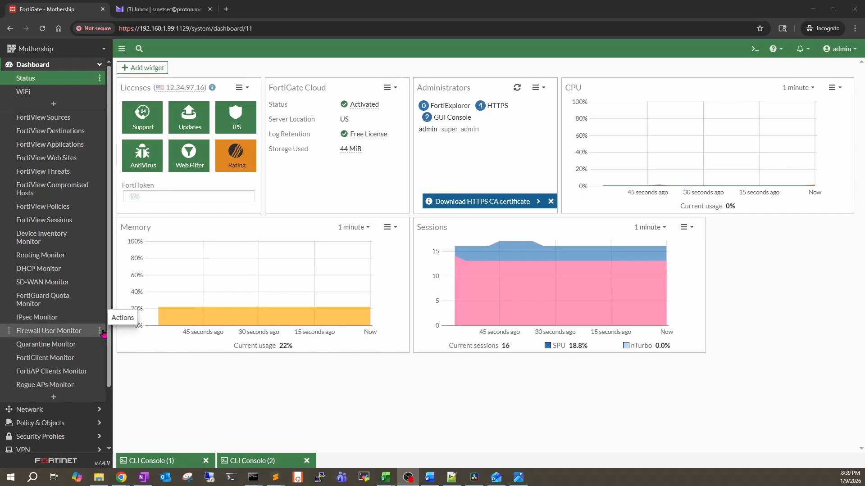
Open the local user srnetsec for editing from the FortiGate user definitions.
{"action": "scroll", "coordinate": [83, 386], "scroll_direction": "down", "scroll_amount": 2}
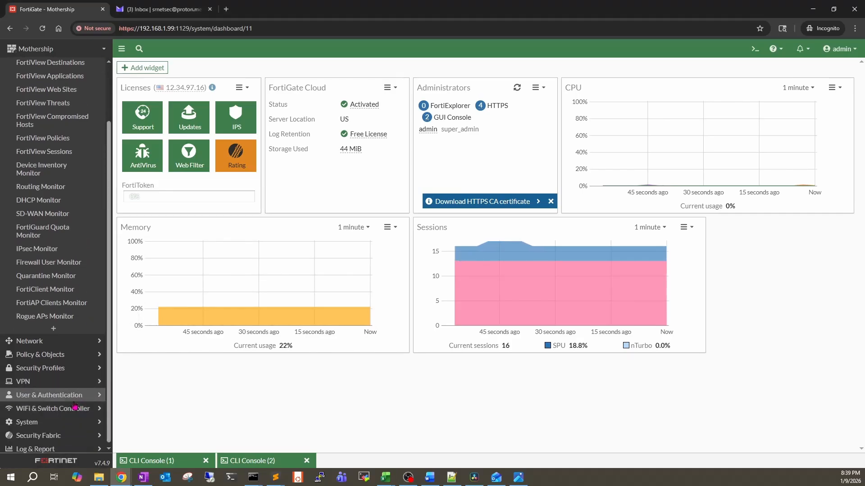
{"action": "left_click", "coordinate": [81, 395]}
{"action": "left_click", "coordinate": [55, 150]}
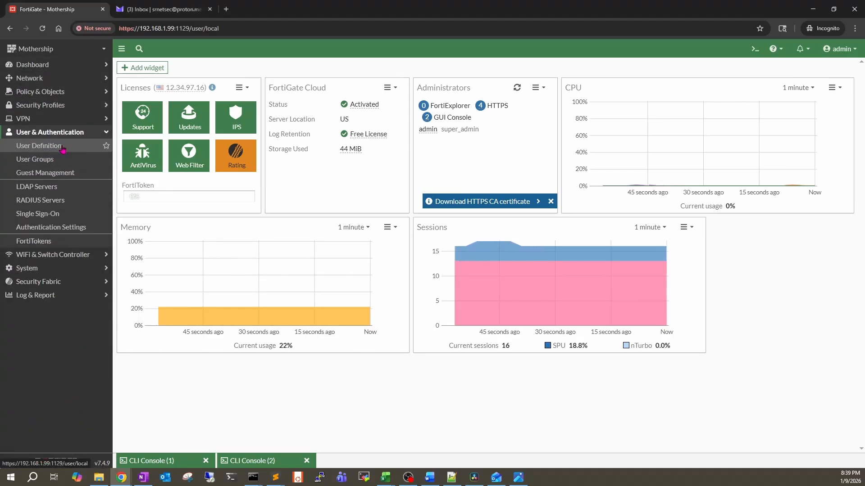
{"action": "left_click", "coordinate": [162, 121]}
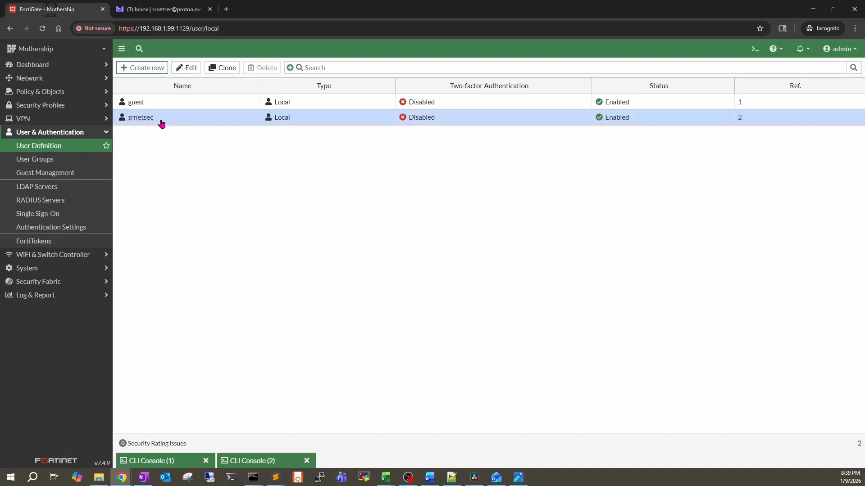
{"action": "double_click", "coordinate": [431, 118]}
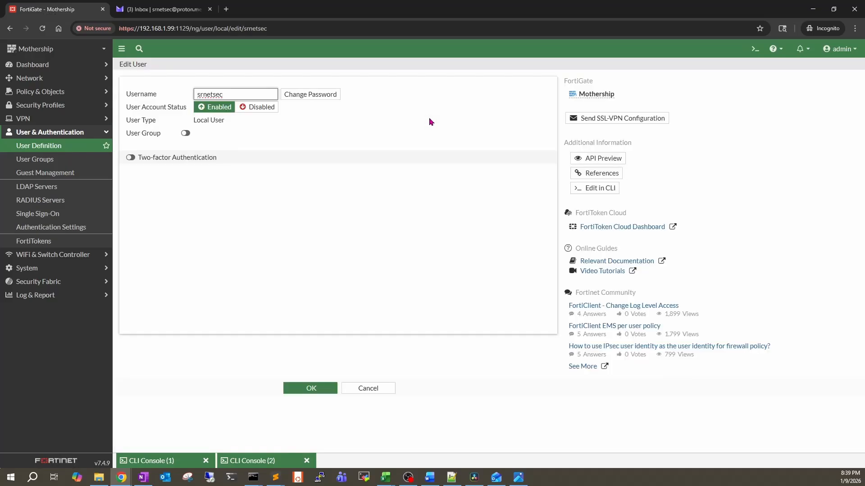
Enable two-factor authentication for the user with type FortiToken and assign the first mobile token in the list.
{"action": "left_click", "coordinate": [131, 158]}
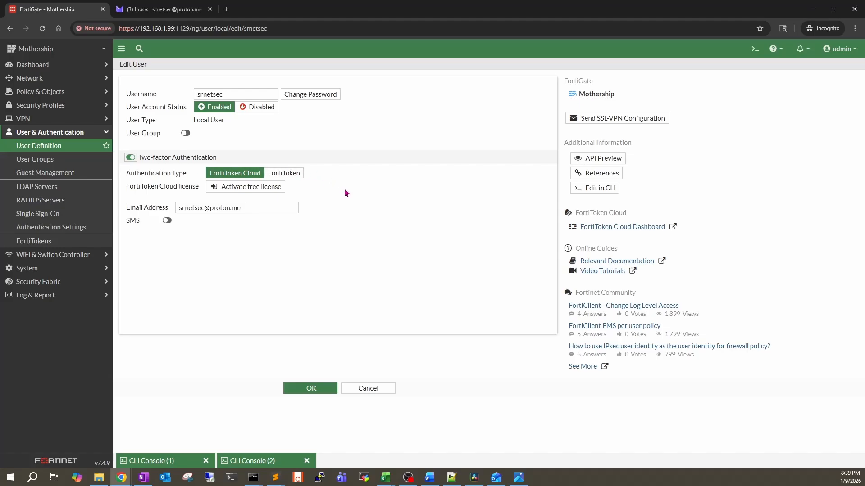
{"action": "left_click", "coordinate": [297, 175]}
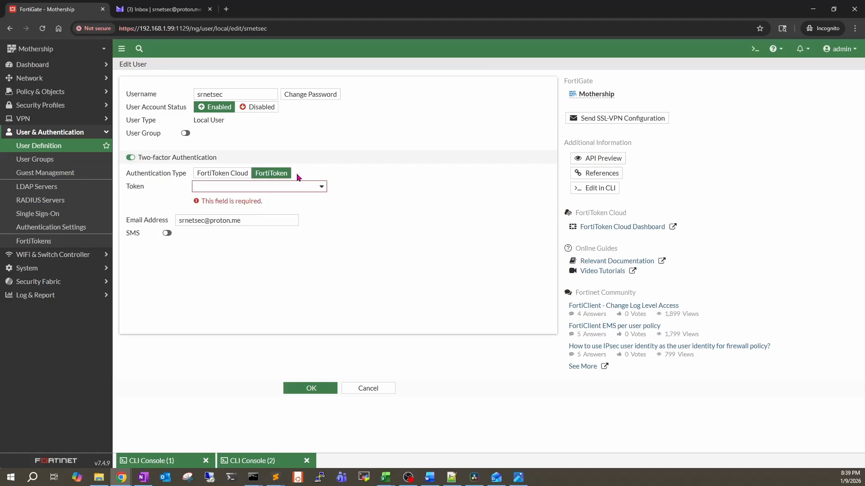
{"action": "left_click", "coordinate": [301, 187]}
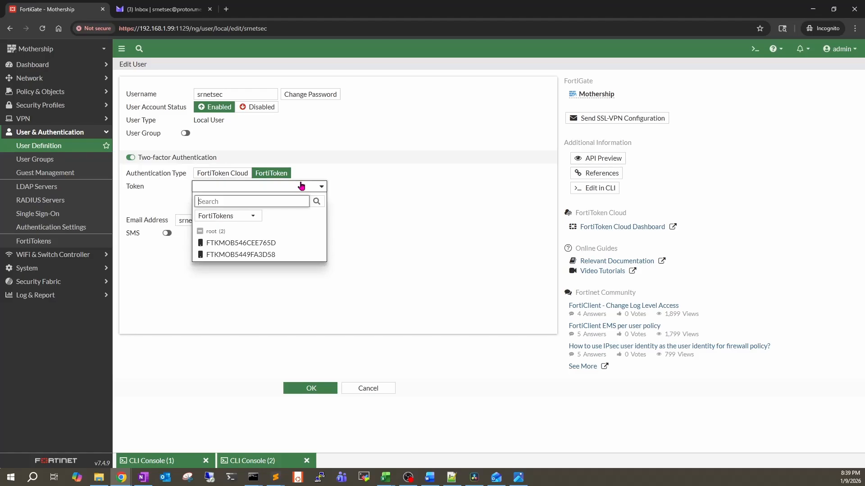
{"action": "left_click", "coordinate": [301, 243]}
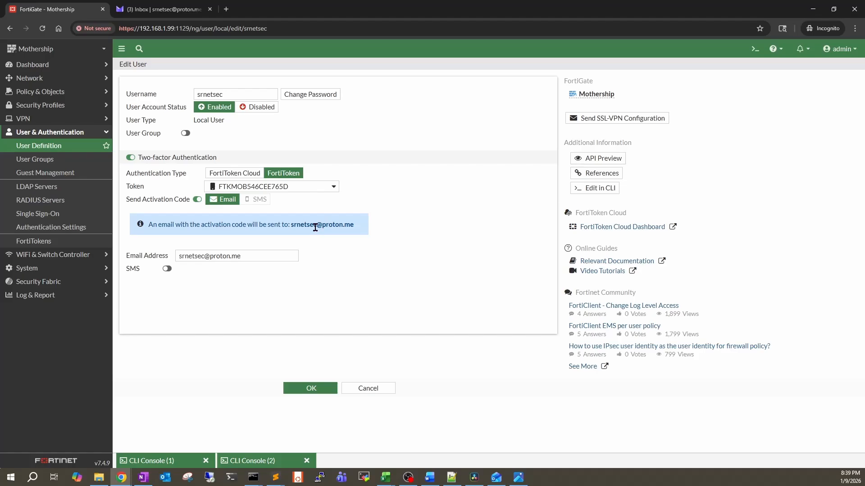
Check the email address that receives the activation code and save the user so the code is sent by email.
{"action": "left_click_drag", "start_coordinate": [268, 256], "coordinate": [143, 258]}
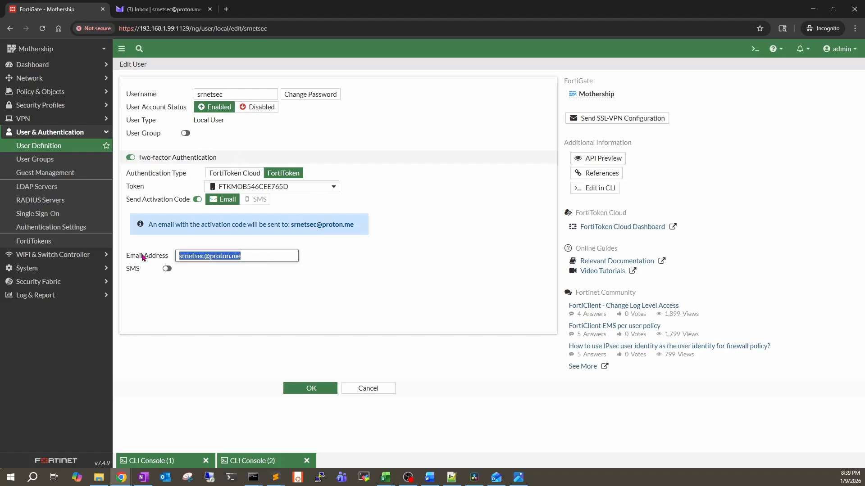
{"action": "left_click", "coordinate": [247, 246]}
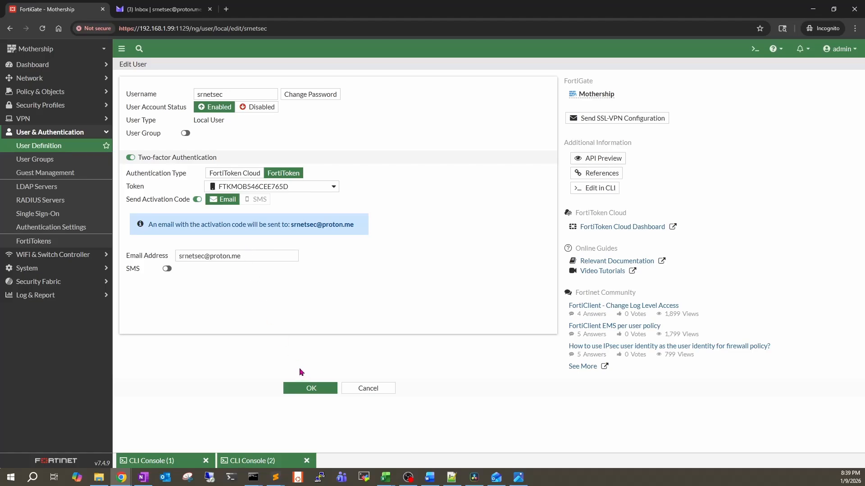
{"action": "left_click", "coordinate": [312, 395]}
{"action": "left_click_drag", "start_coordinate": [149, 224], "coordinate": [292, 227]}
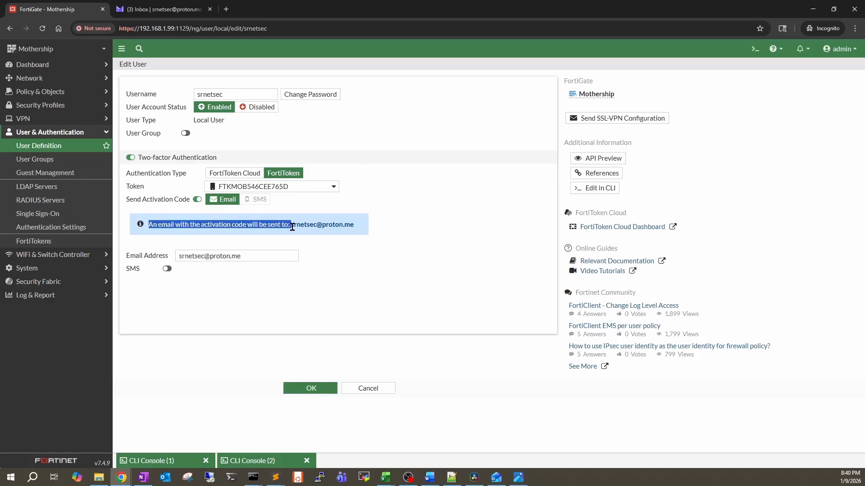
{"action": "left_click", "coordinate": [339, 292]}
{"action": "left_click", "coordinate": [315, 392]}
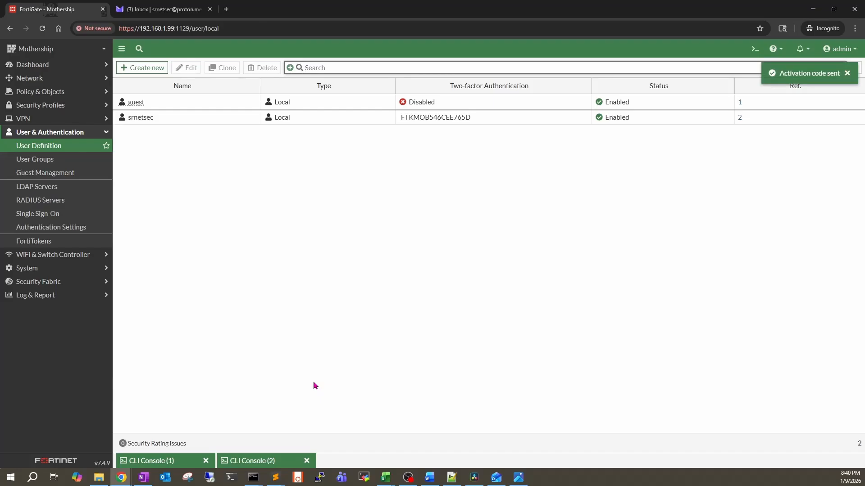
Refresh the Proton Mail inbox, open the new FTM Activation on FortiGate message and examine its activation code.
{"action": "left_click", "coordinate": [153, 13]}
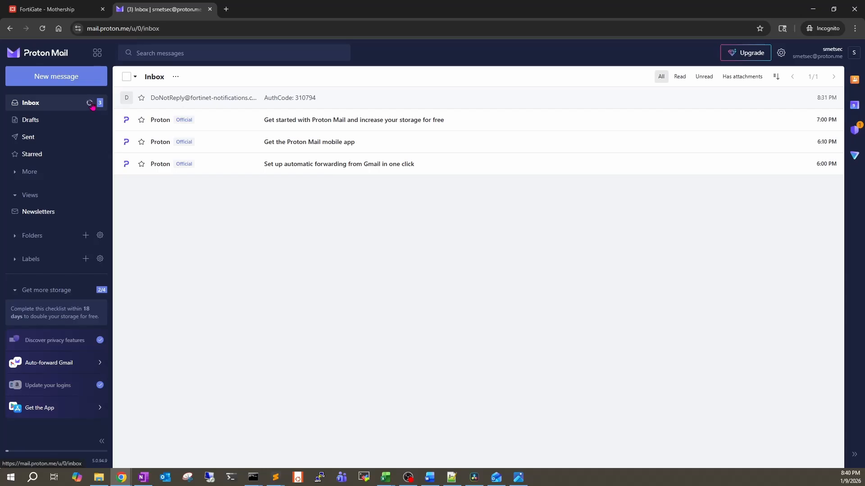
{"action": "left_click", "coordinate": [90, 103]}
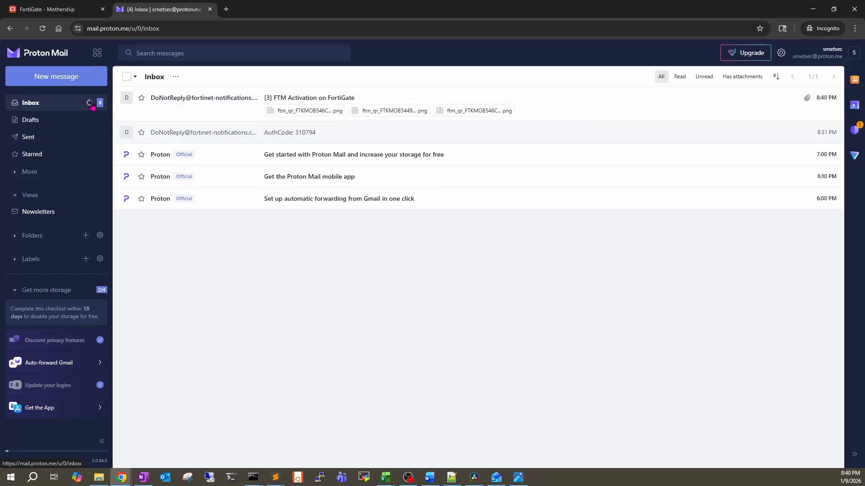
{"action": "left_click", "coordinate": [212, 107]}
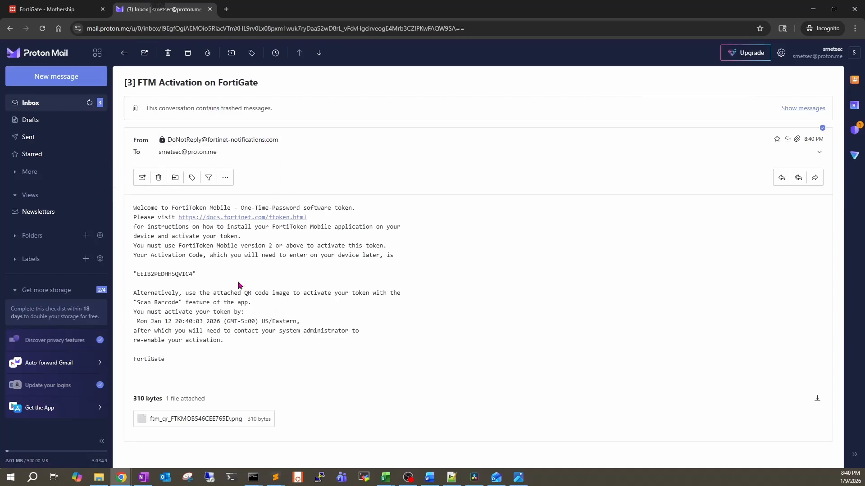
{"action": "triple_click", "coordinate": [194, 274]}
{"action": "left_click", "coordinate": [198, 278]}
{"action": "left_click_drag", "start_coordinate": [189, 272], "coordinate": [152, 273]}
{"action": "left_click", "coordinate": [266, 339]}
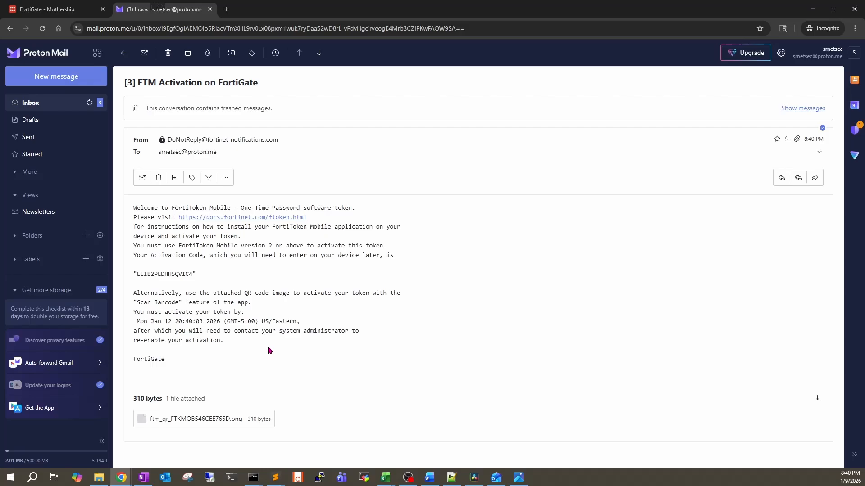
Download the message's attached QR code PNG to the Downloads folder and open the saved image.
{"action": "left_click", "coordinate": [221, 420]}
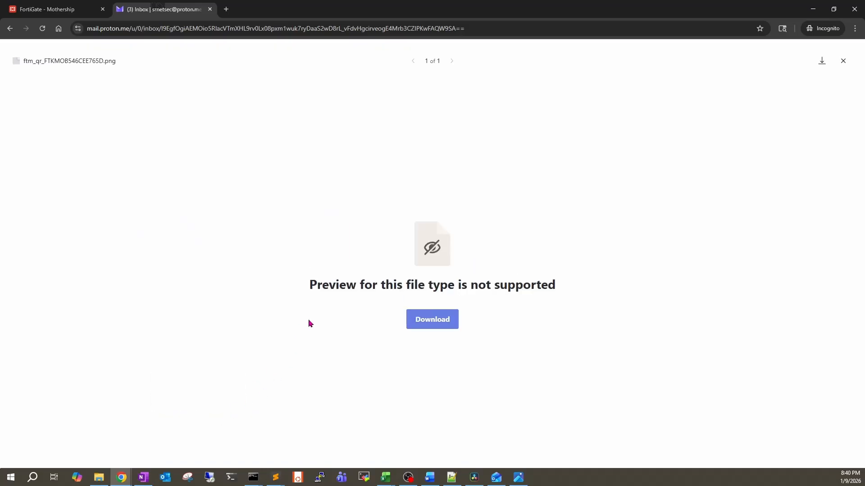
{"action": "left_click", "coordinate": [445, 323]}
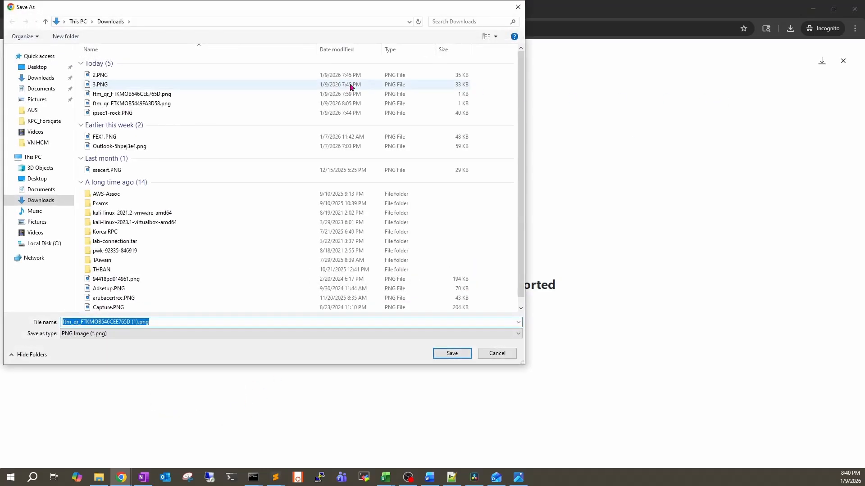
{"action": "left_click", "coordinate": [458, 354]}
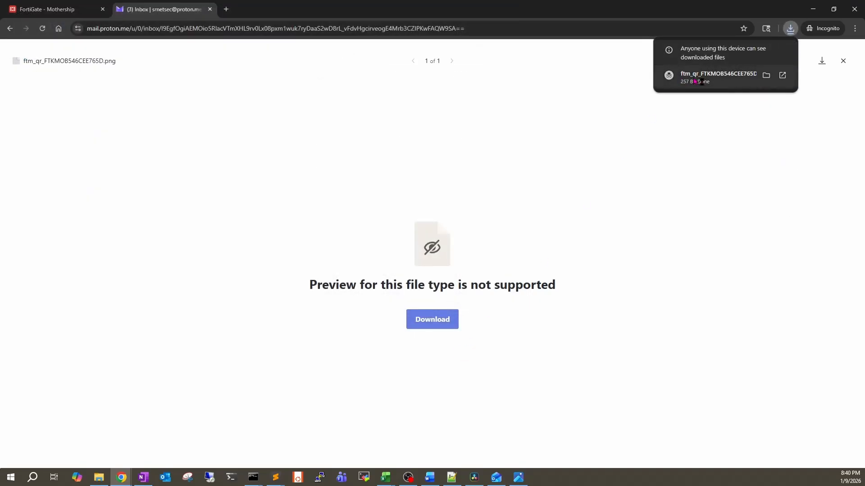
{"action": "left_click", "coordinate": [701, 81]}
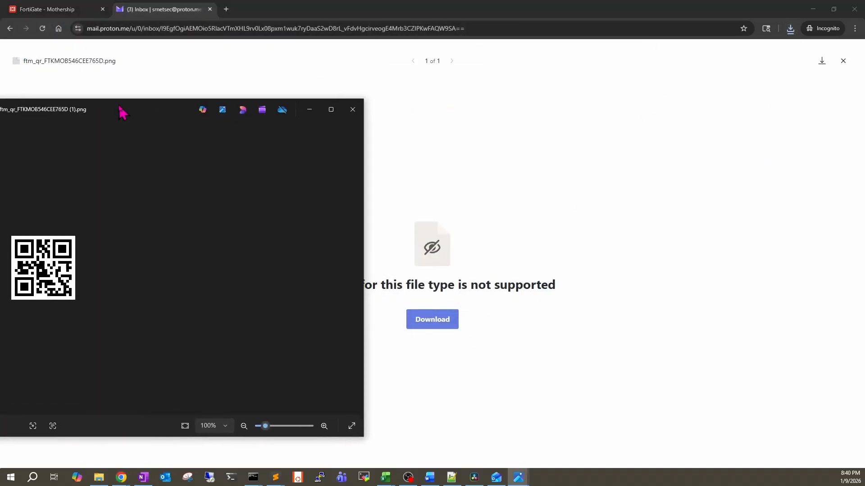
View the QR code image and the Image.jpeg phone screenshot in the photo viewer to see how the token is activated.
{"action": "left_click_drag", "start_coordinate": [120, 111], "coordinate": [501, 93]}
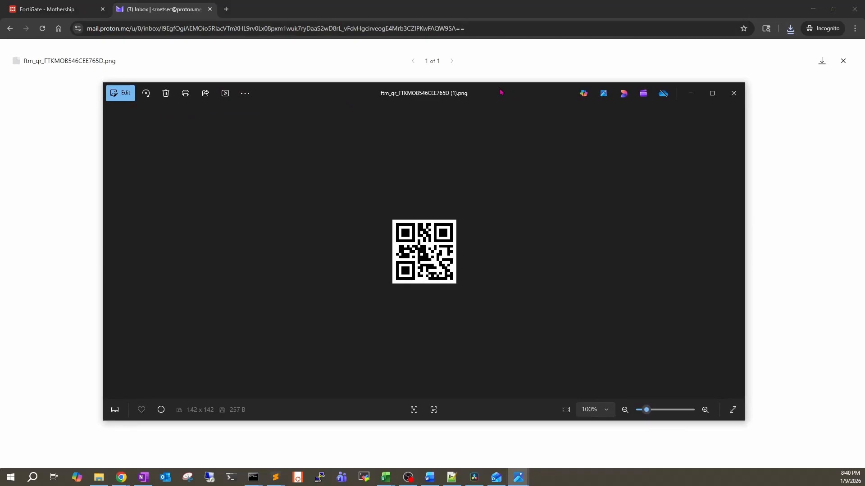
{"action": "mouse_move", "coordinate": [518, 477]}
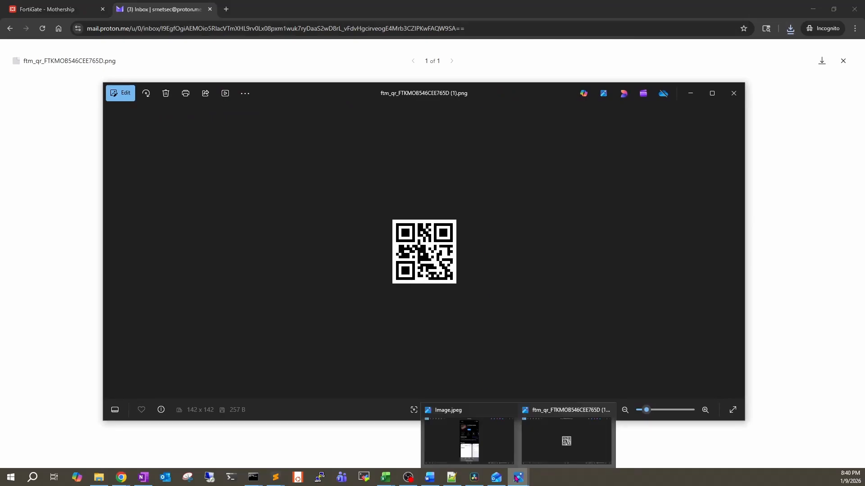
{"action": "left_click", "coordinate": [497, 445]}
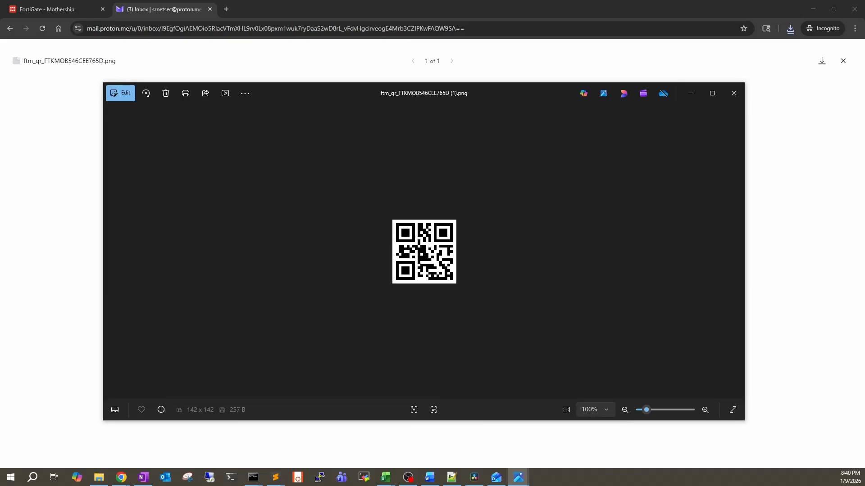
{"action": "left_click_drag", "start_coordinate": [137, 96], "coordinate": [504, 87]}
Connect FortiClient to the 90G-ipsec VPN as srnetsec, entering the account password and the FortiToken code.
{"action": "left_click", "coordinate": [45, 8]}
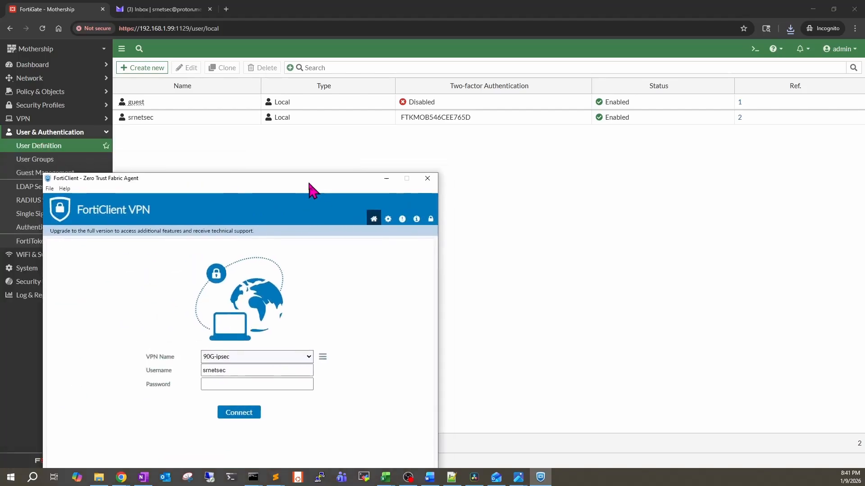
{"action": "left_click", "coordinate": [388, 313]}
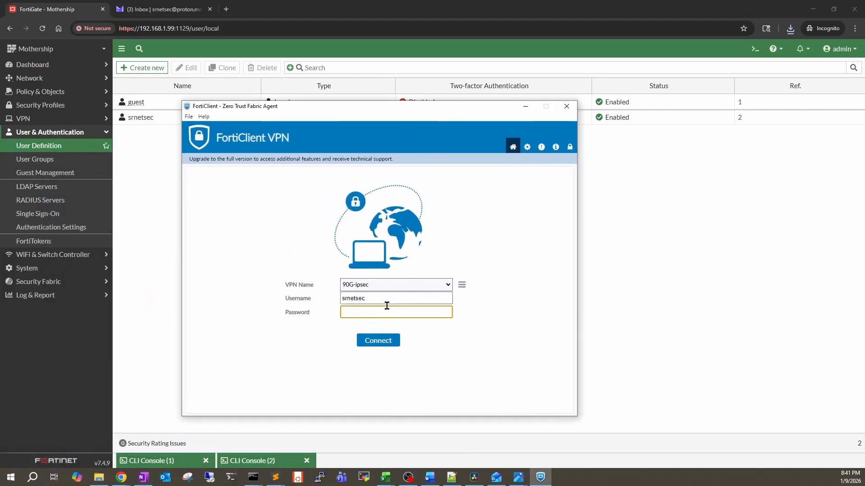
{"action": "key", "text": "Return"}
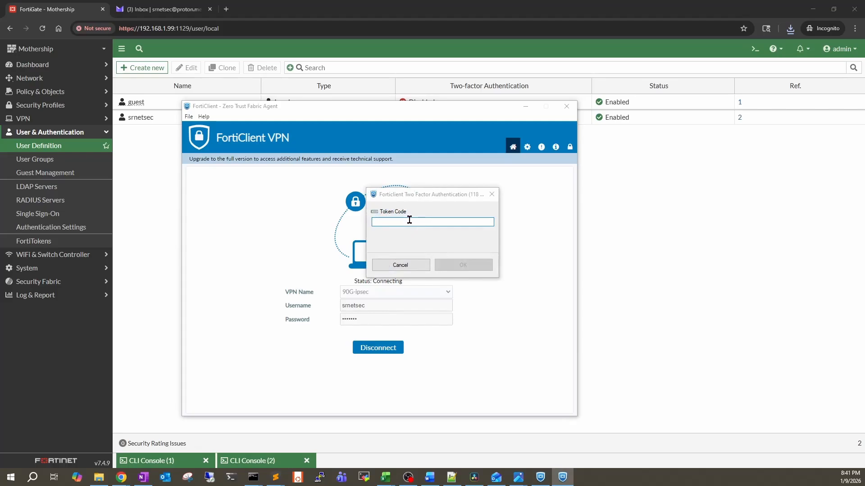
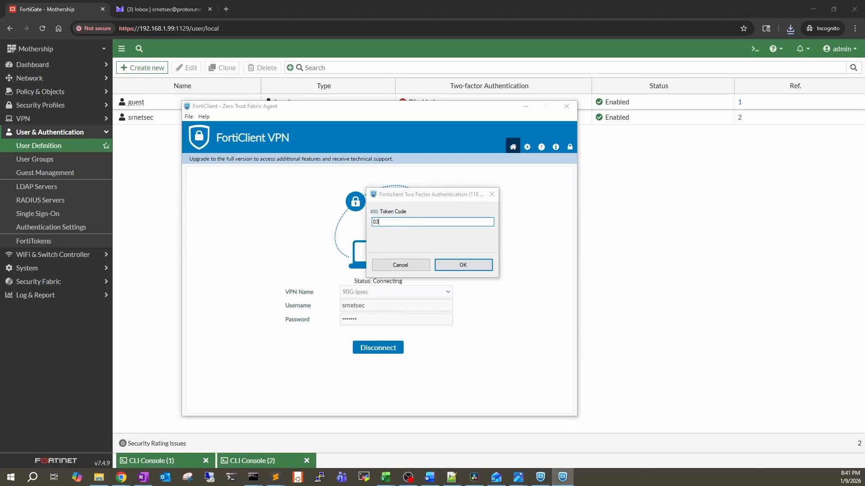
{"action": "left_click", "coordinate": [473, 268]}
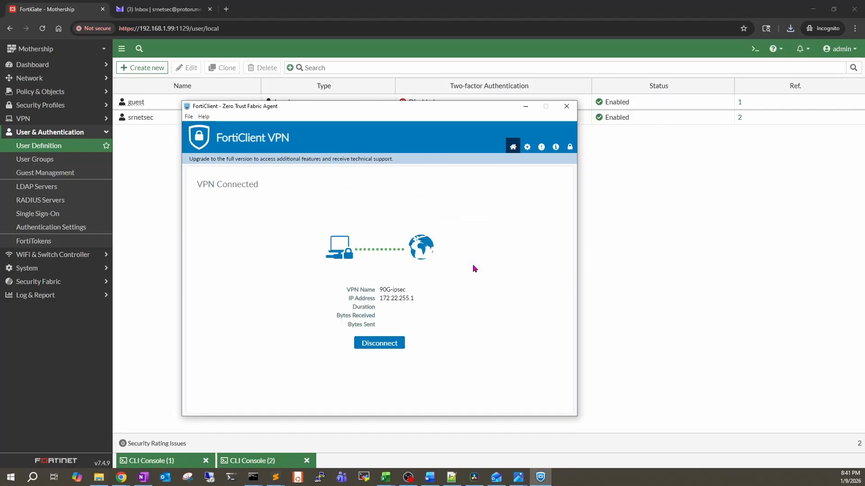
Open the FortiGate interfaces page at 192.168.27.1:1129/ng/interface in a new browser tab.
{"action": "left_click", "coordinate": [227, 9]}
{"action": "type", "text": "192.1"}
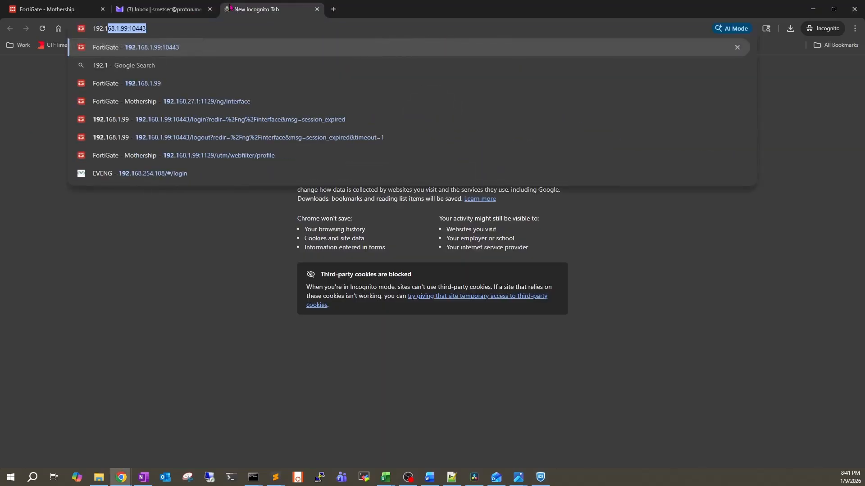
{"action": "type", "text": "68.27"}
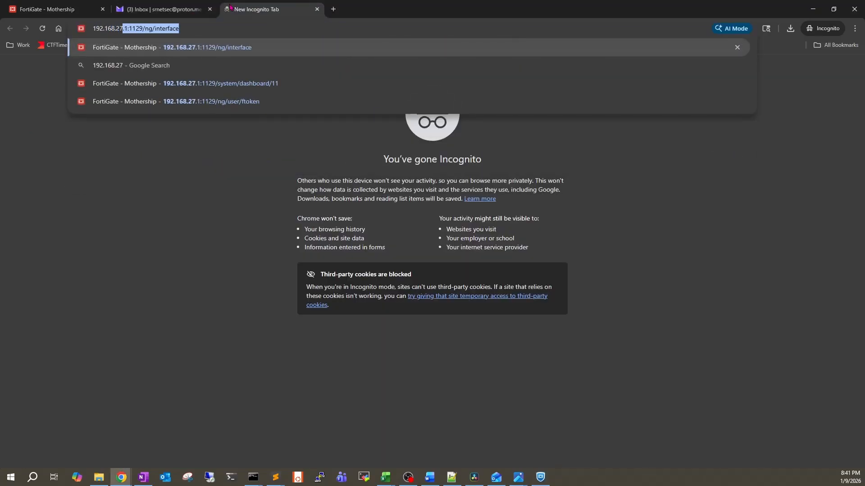
{"action": "key", "text": "Return"}
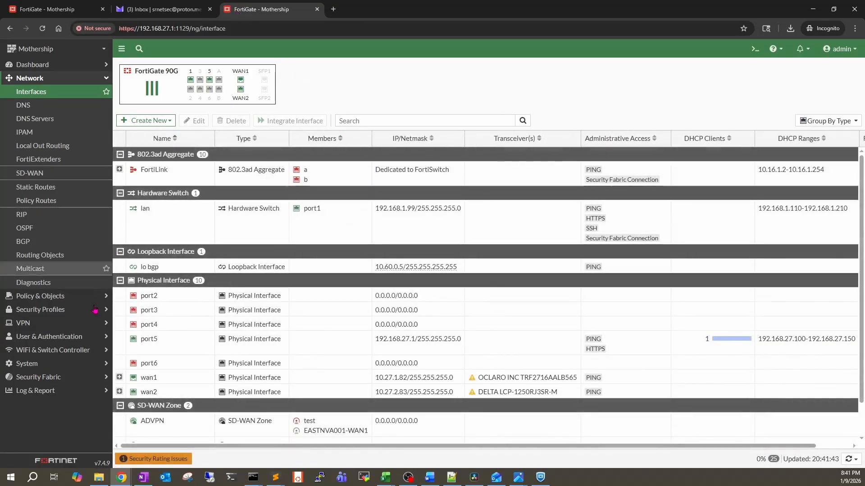
Check the IPsec tunnels list and view the dialup connection details of the Dialup-srnetsec tunnel, then close them.
{"action": "left_click", "coordinate": [54, 323]}
{"action": "left_click", "coordinate": [54, 154]}
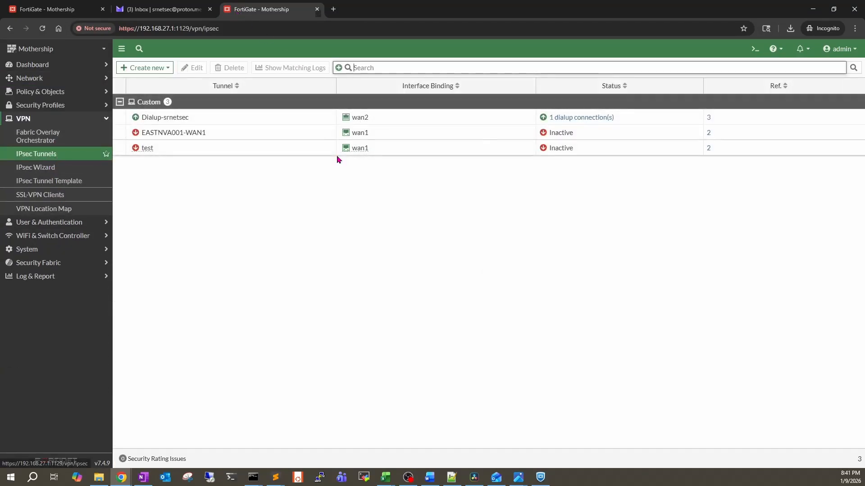
{"action": "left_click", "coordinate": [584, 117]}
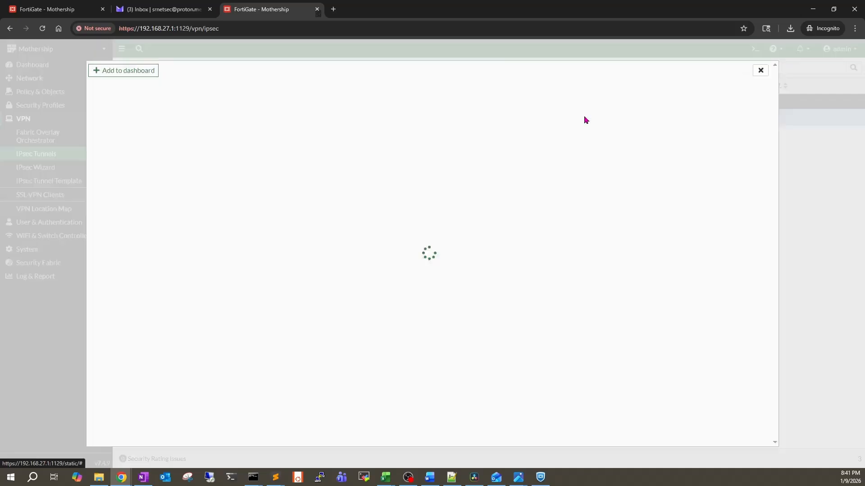
{"action": "left_click", "coordinate": [761, 70]}
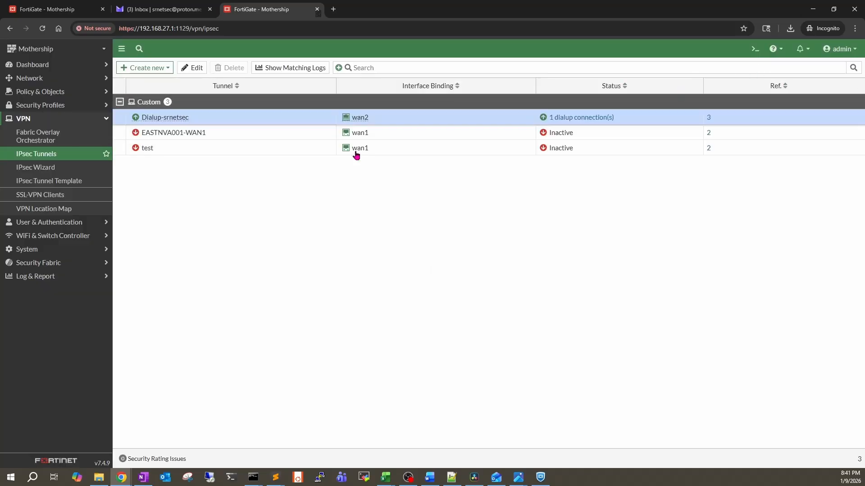